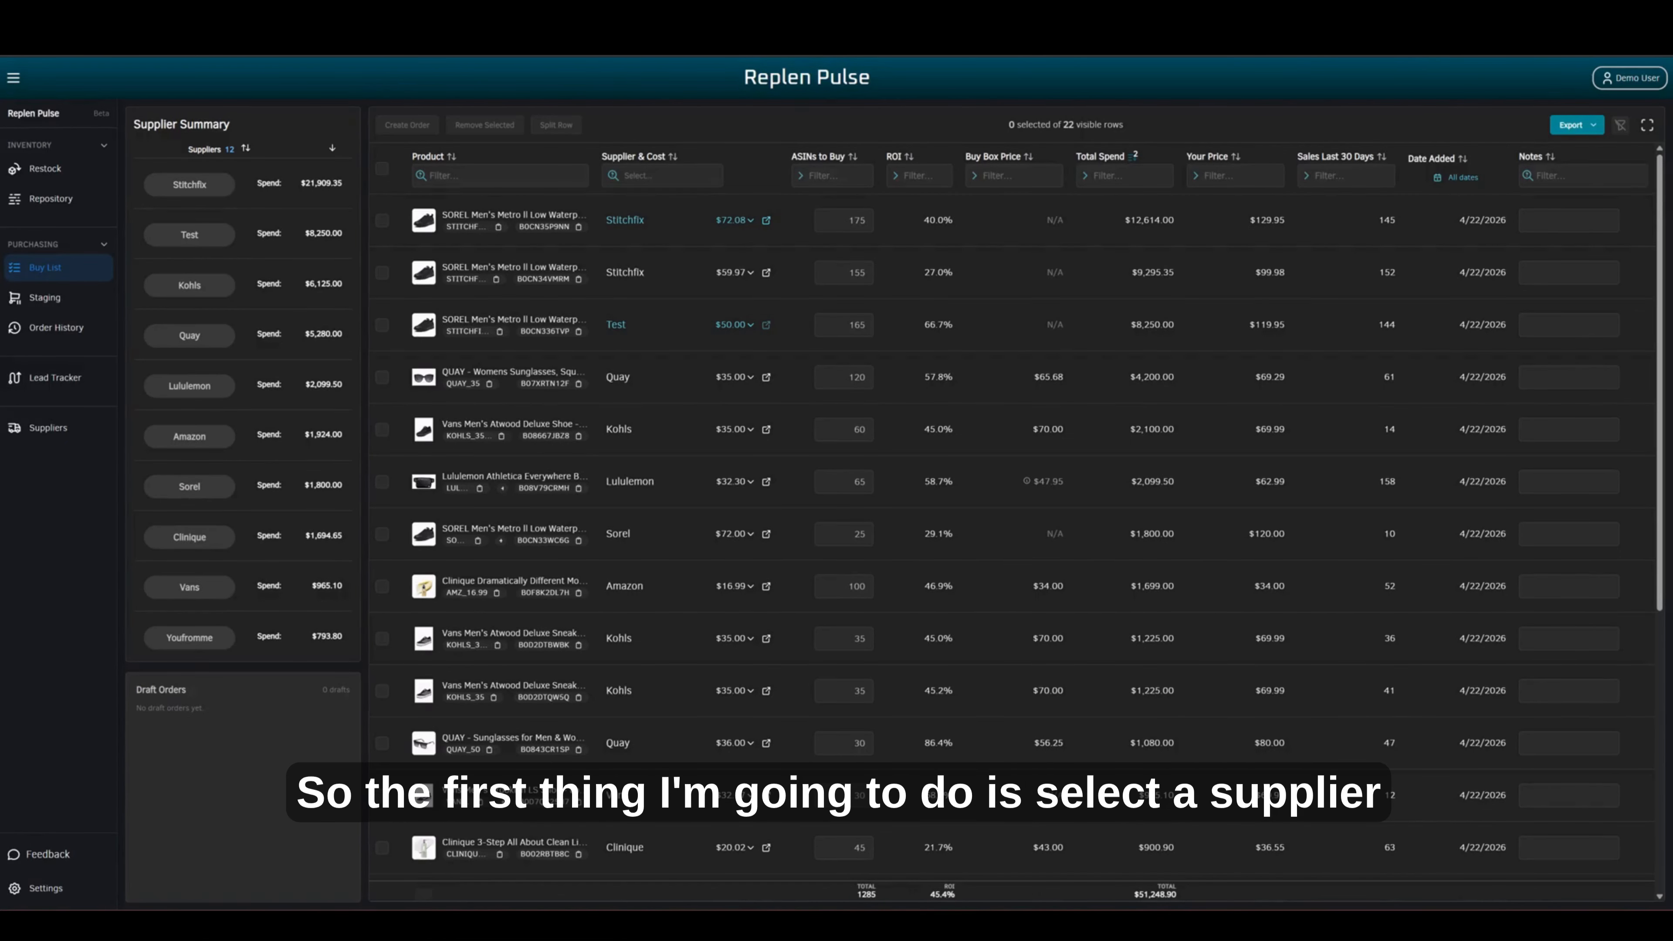
- Narrow the buy list to the Stitchfix supplier and select its items
click(210, 200)
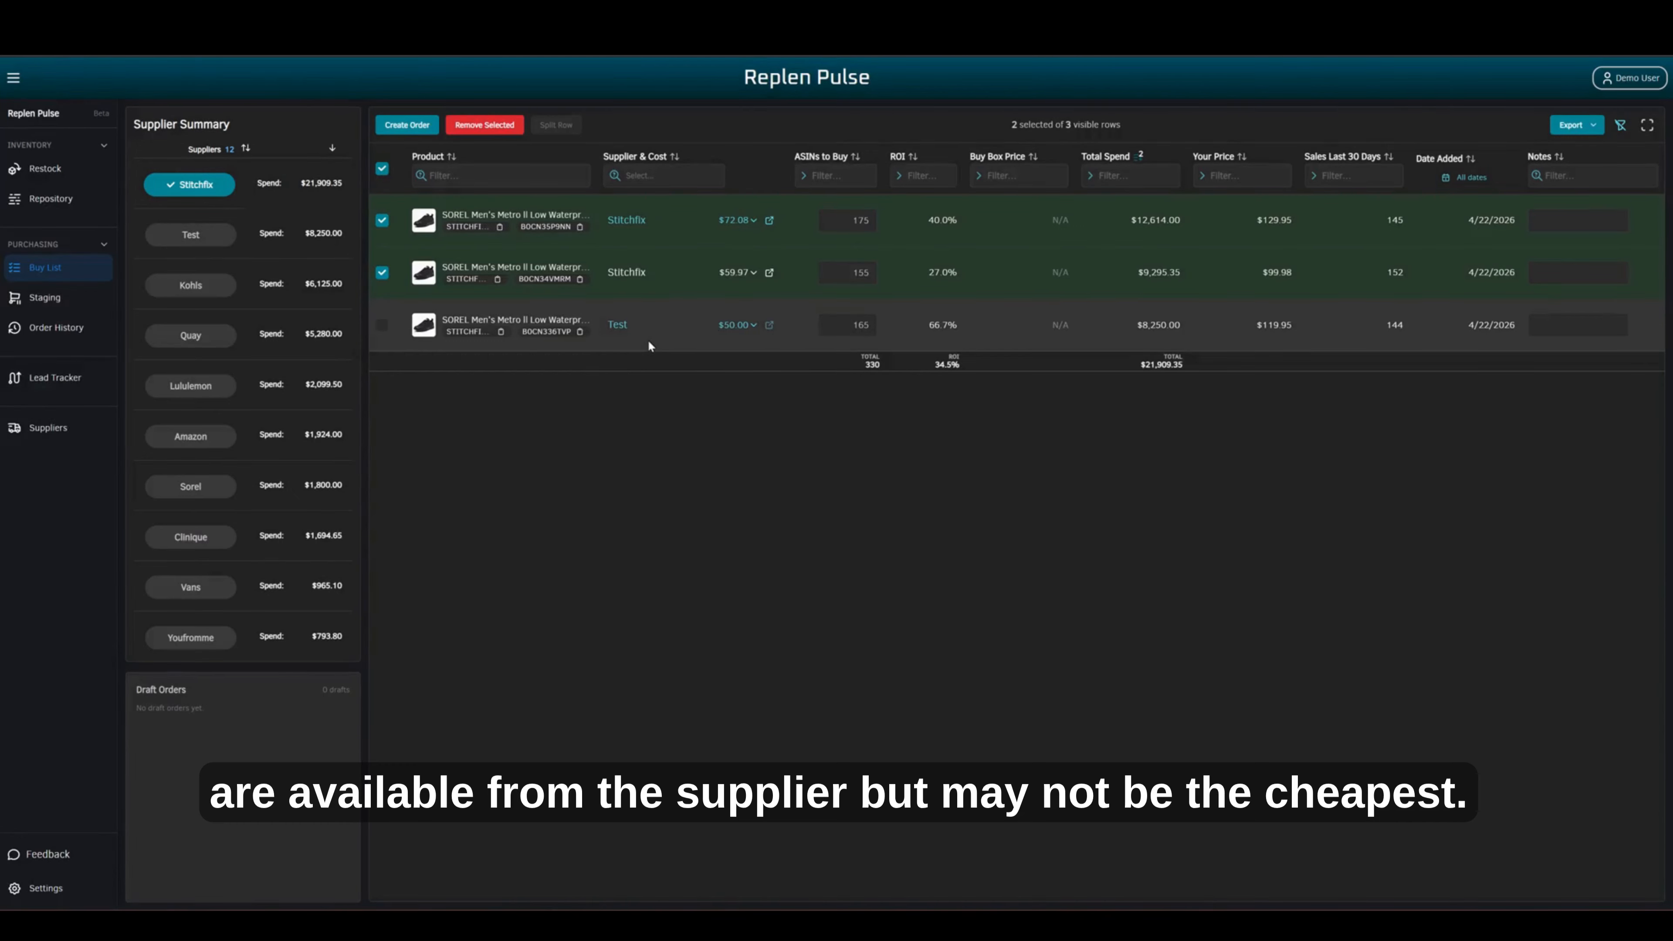
- Switch the SOREL sneaker sourced from Test to the Stitchfix supplier at $59.97 and include it in the selection
click(752, 335)
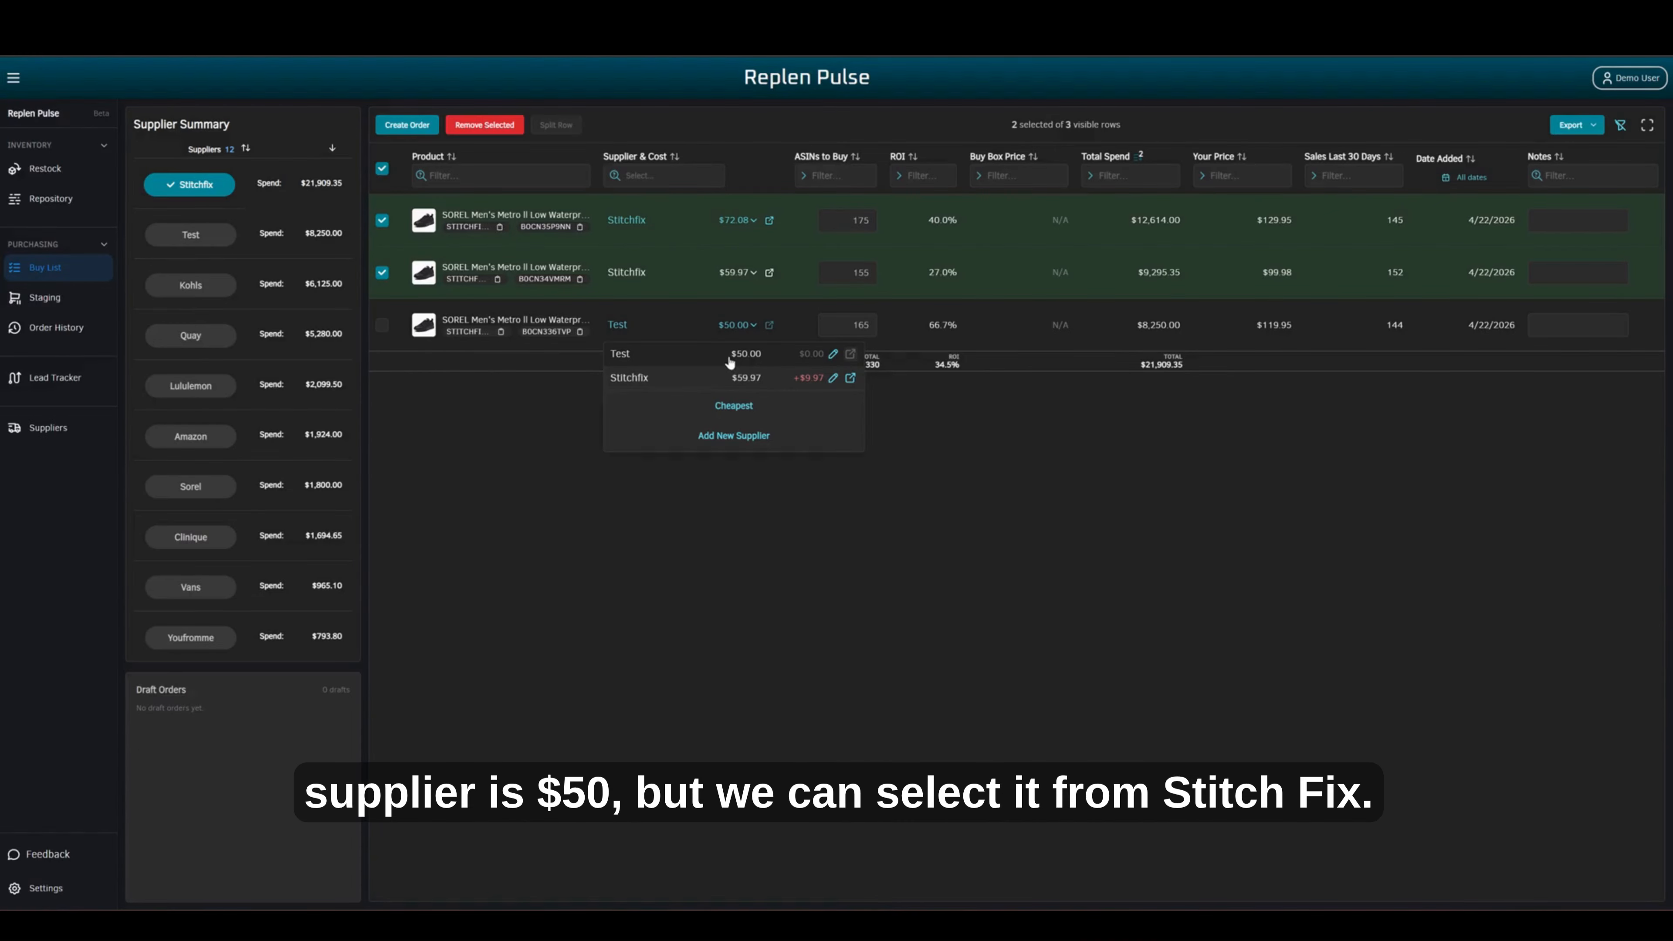
click(656, 382)
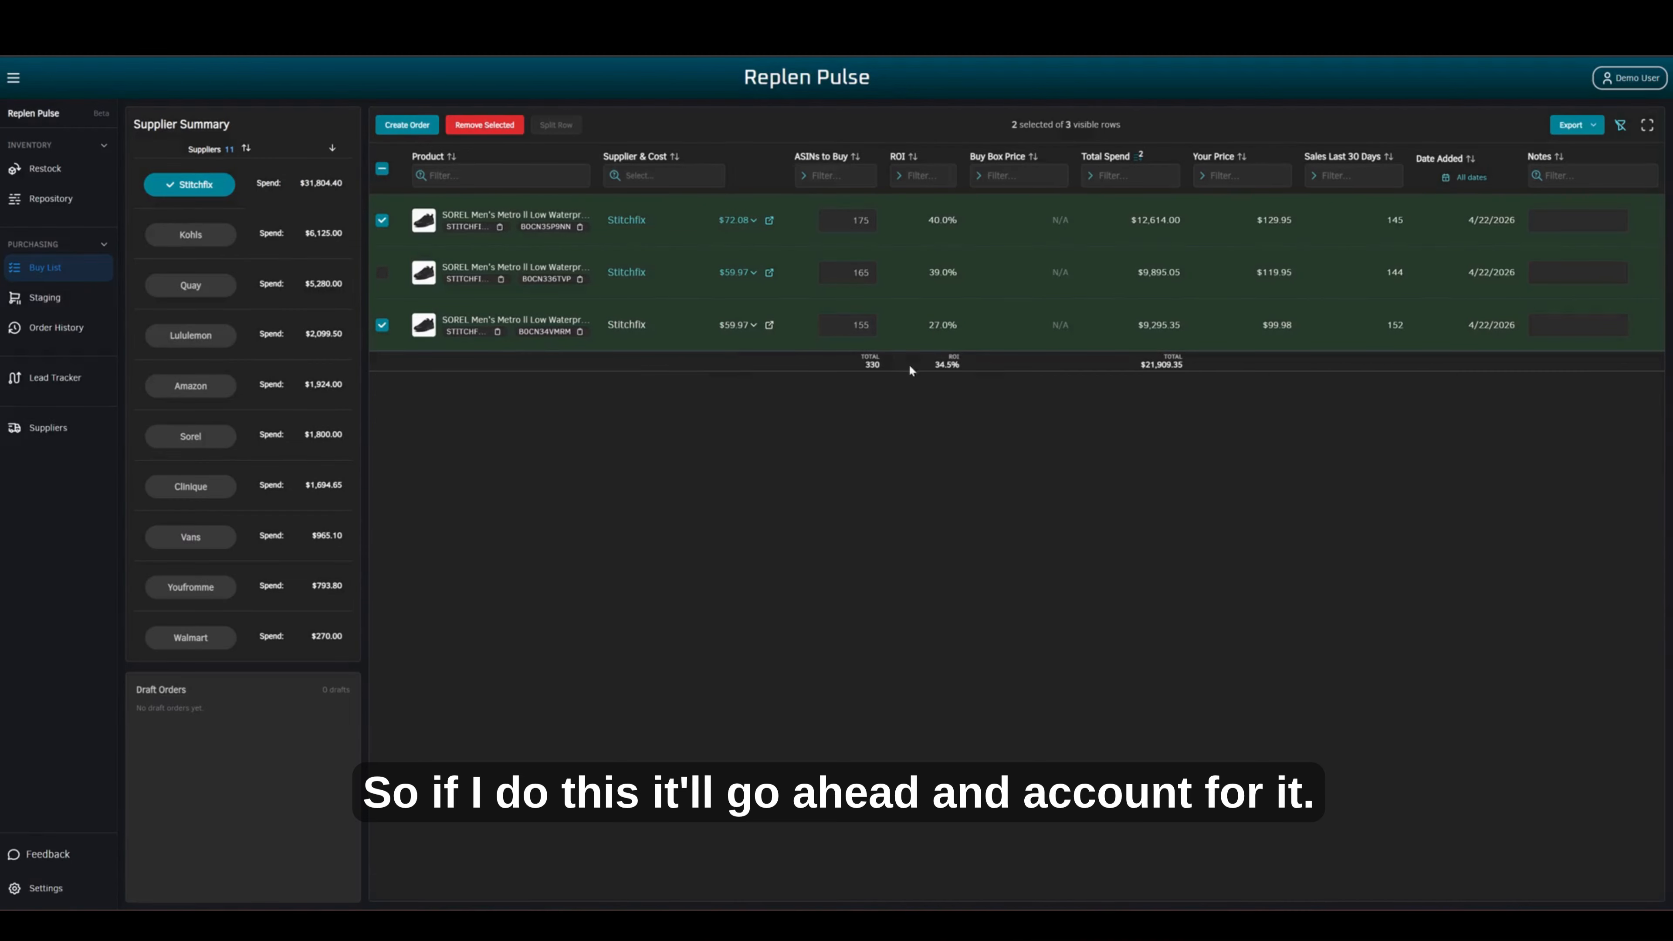
click(384, 274)
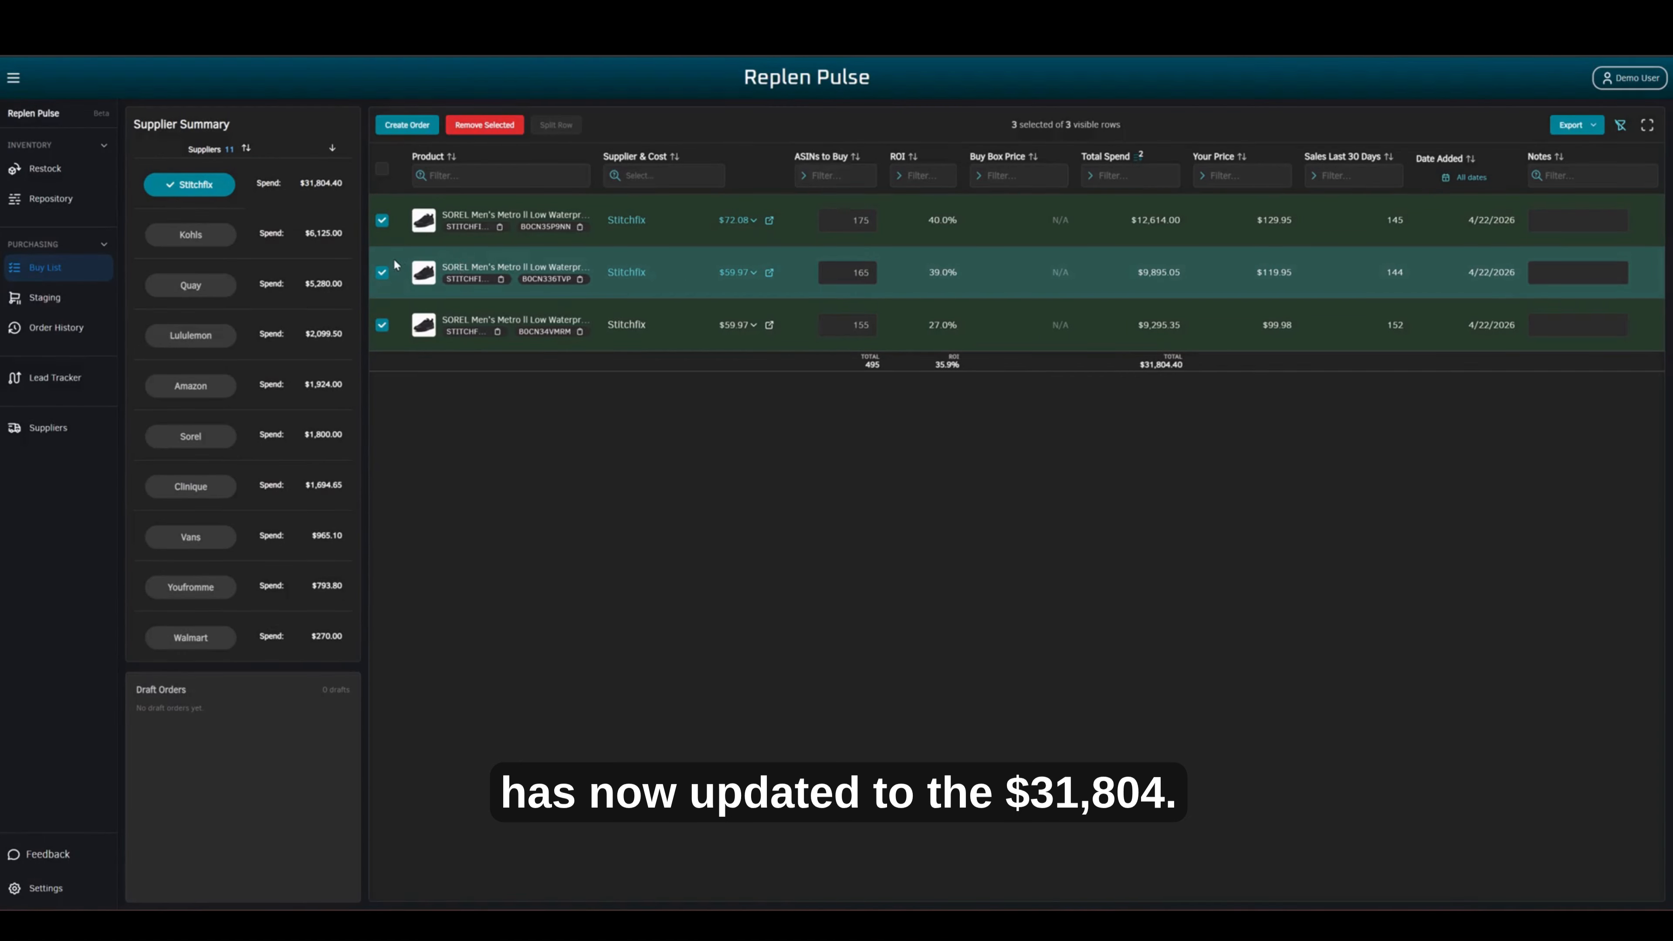
- Deselect the 165-unit SOREL sneaker and set its supplier back to Test at $50.00
click(720, 276)
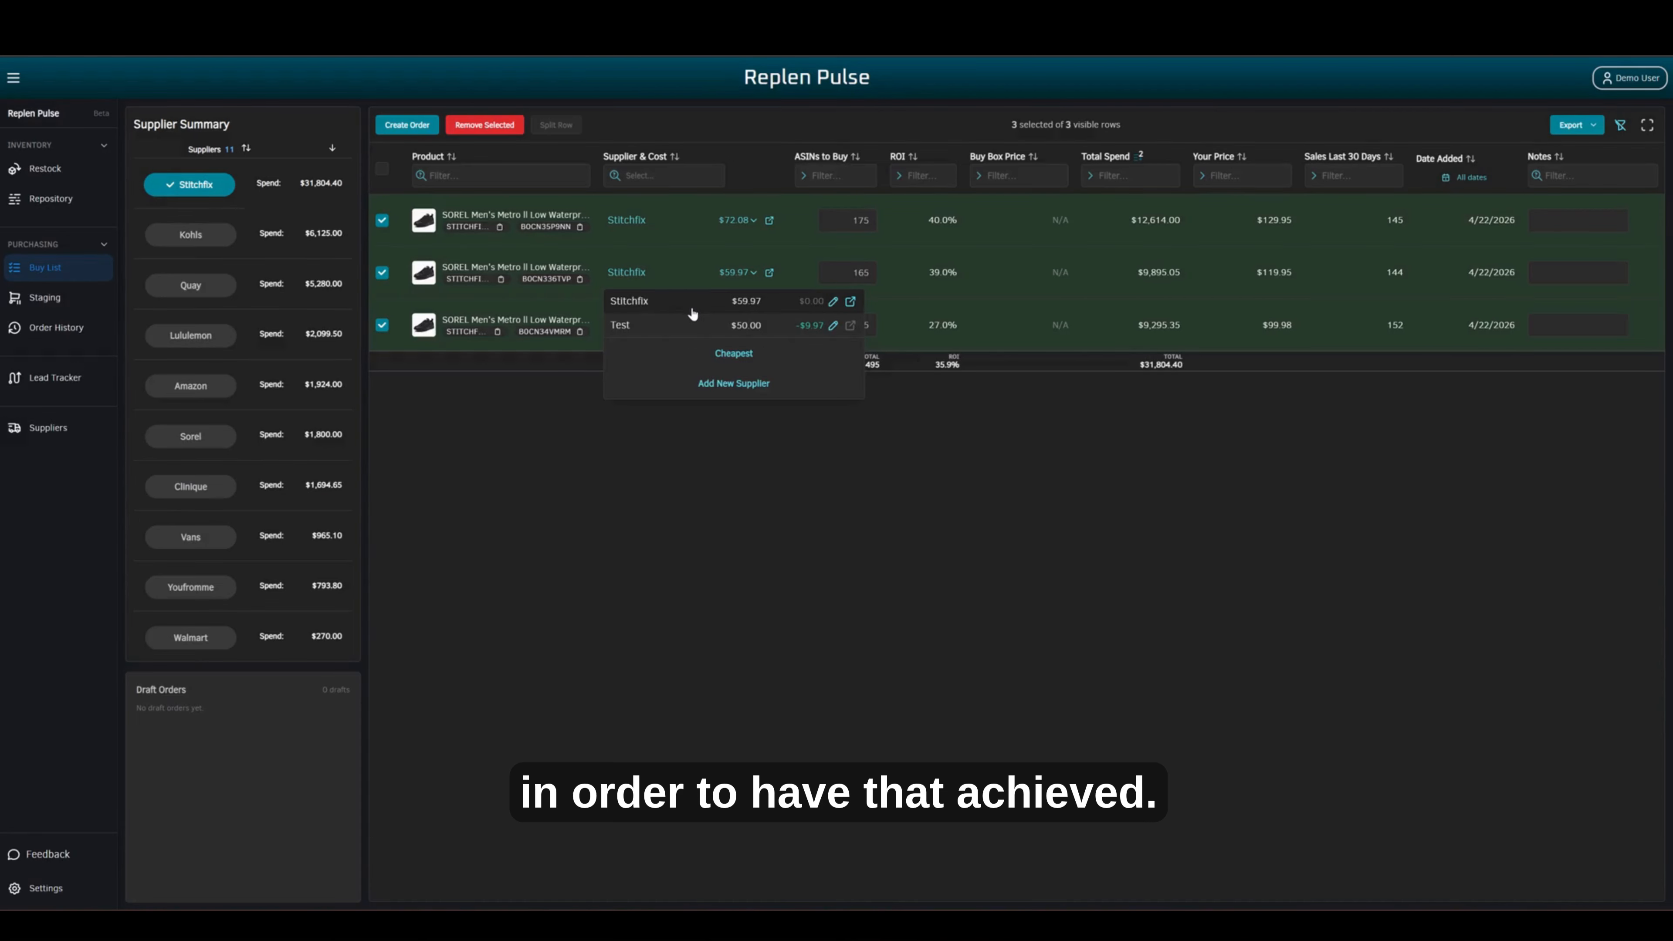
click(492, 307)
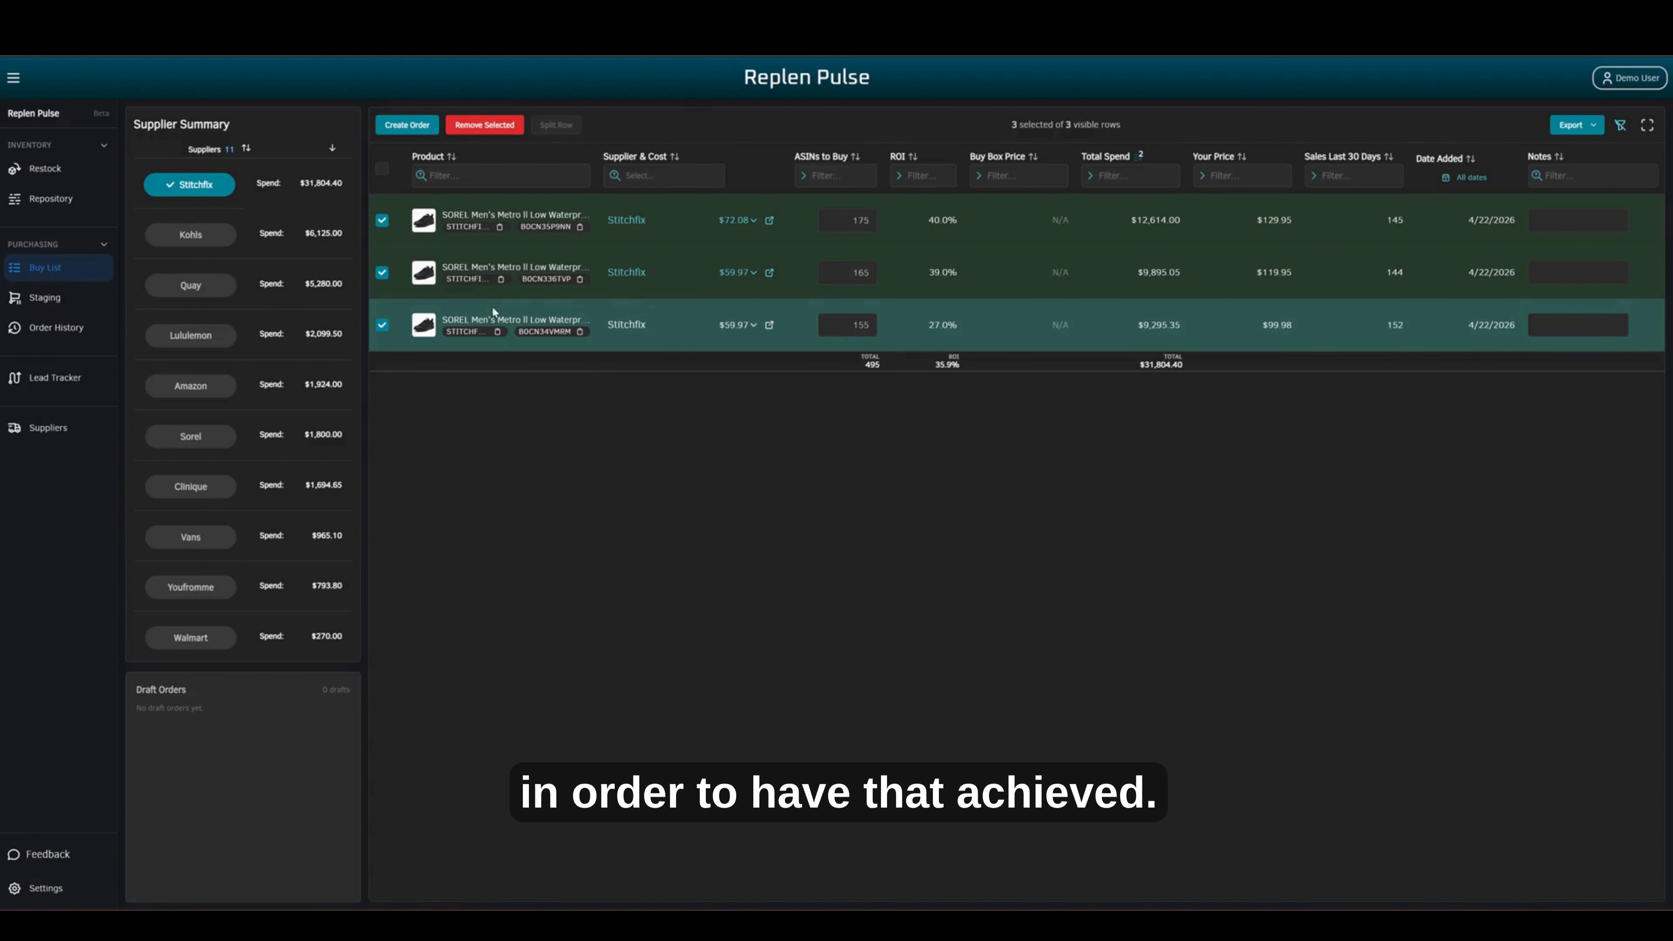
click(383, 273)
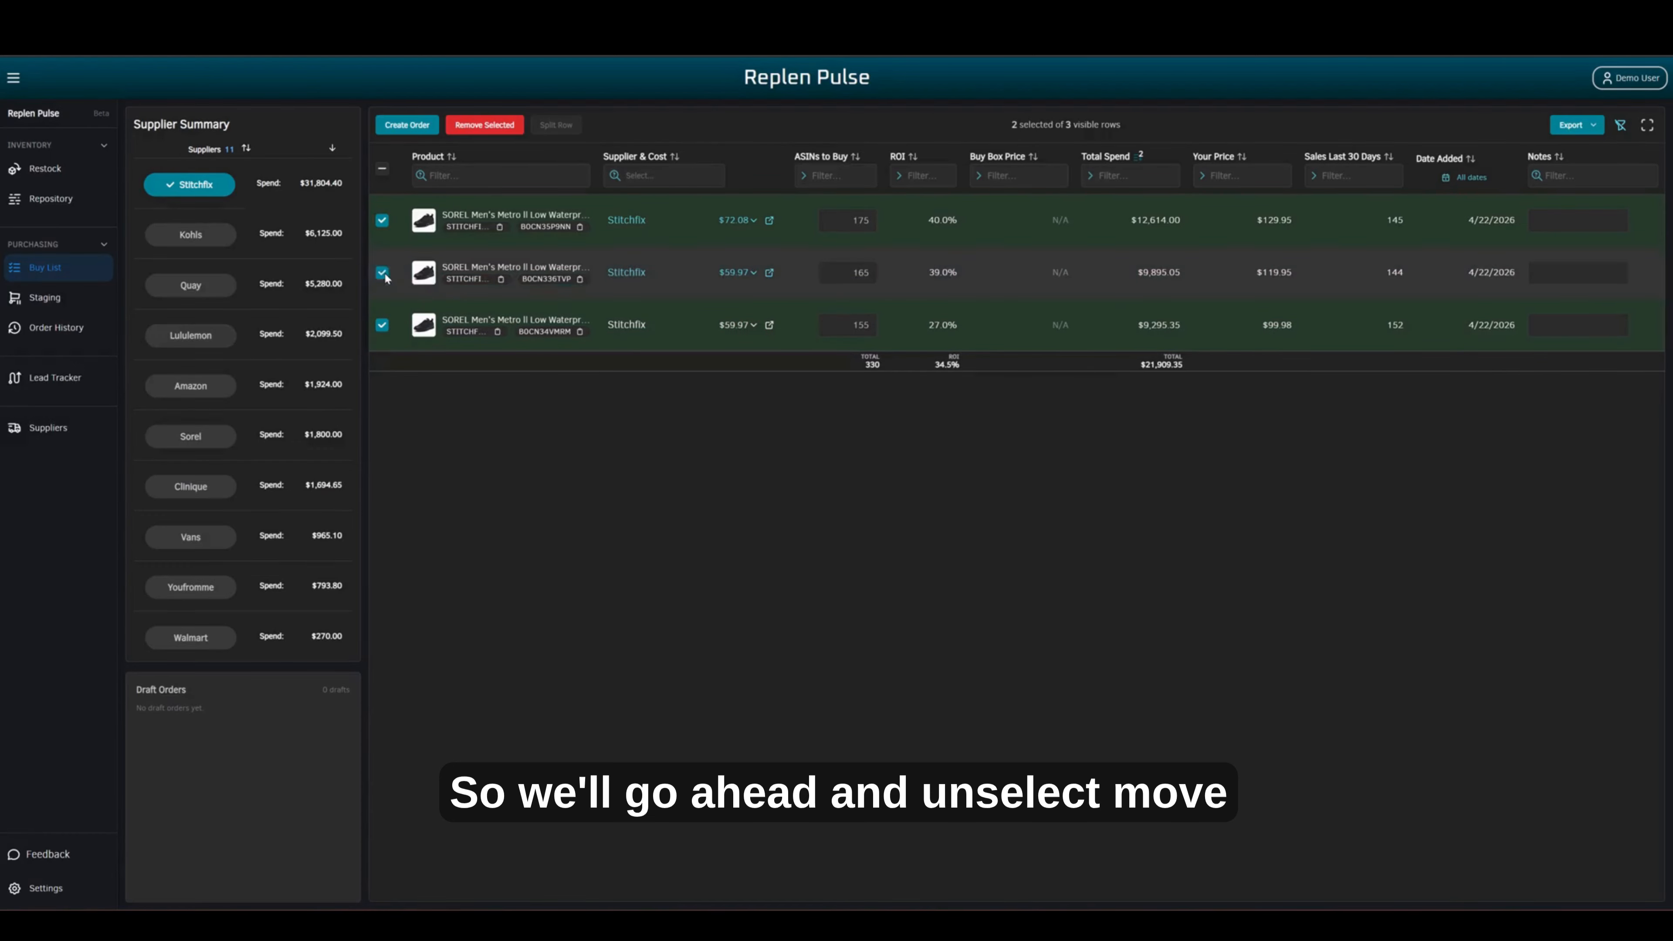
click(711, 277)
click(682, 327)
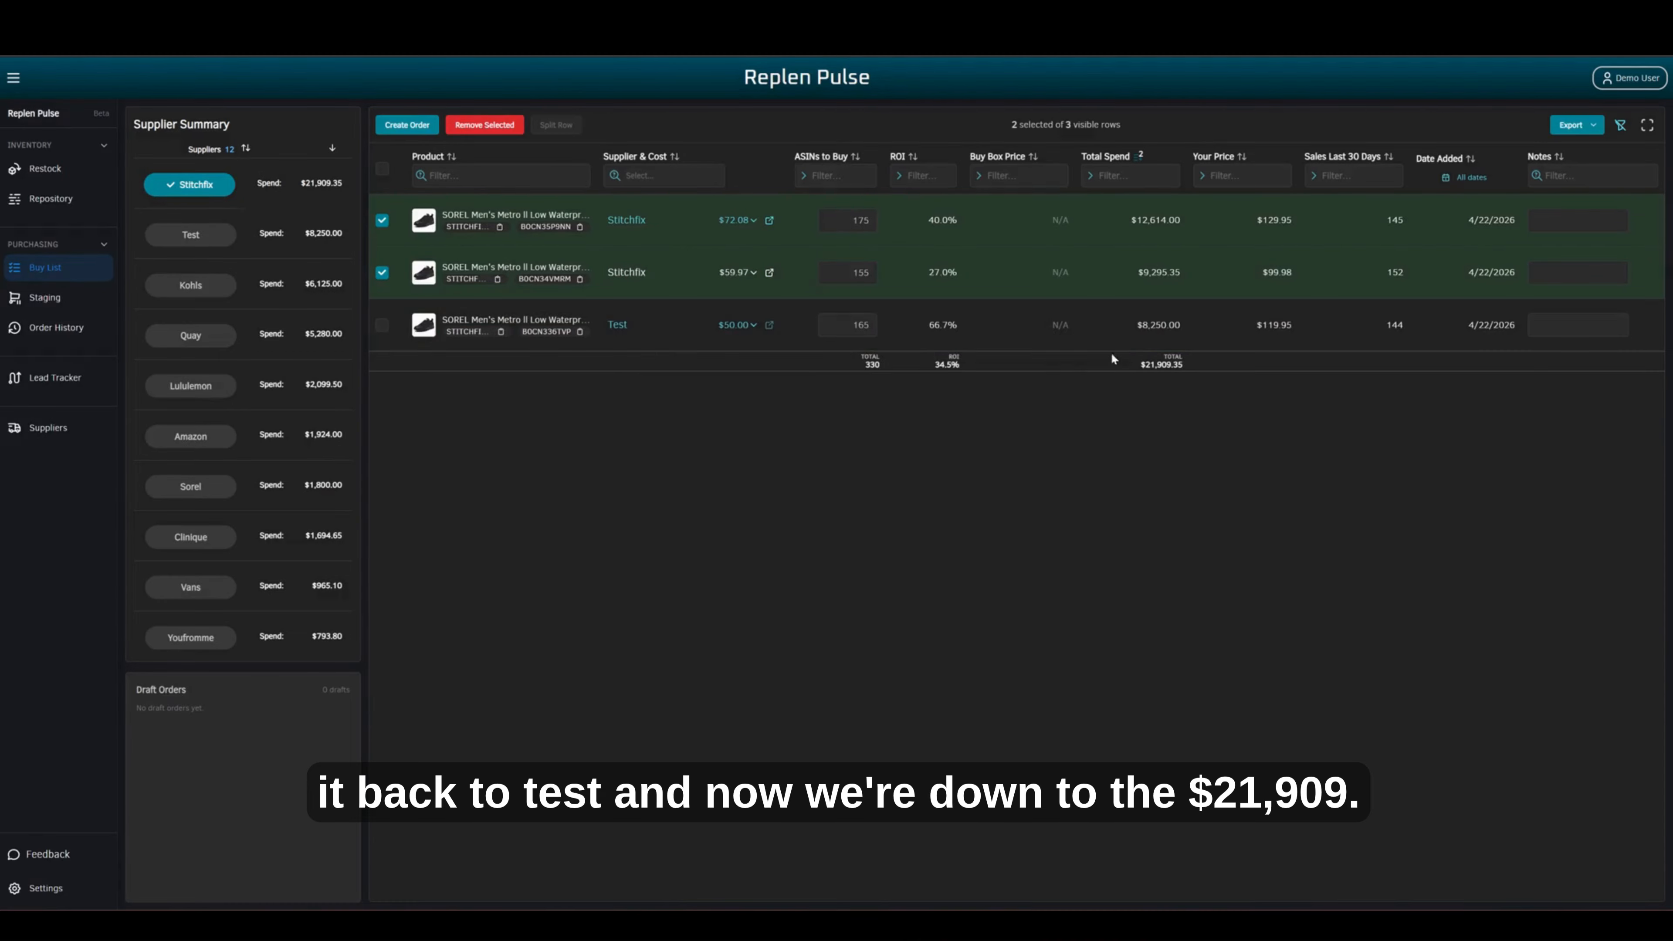
- Create a draft order from the selected Stitchfix items and check the first item's supplier page for availability
click(407, 126)
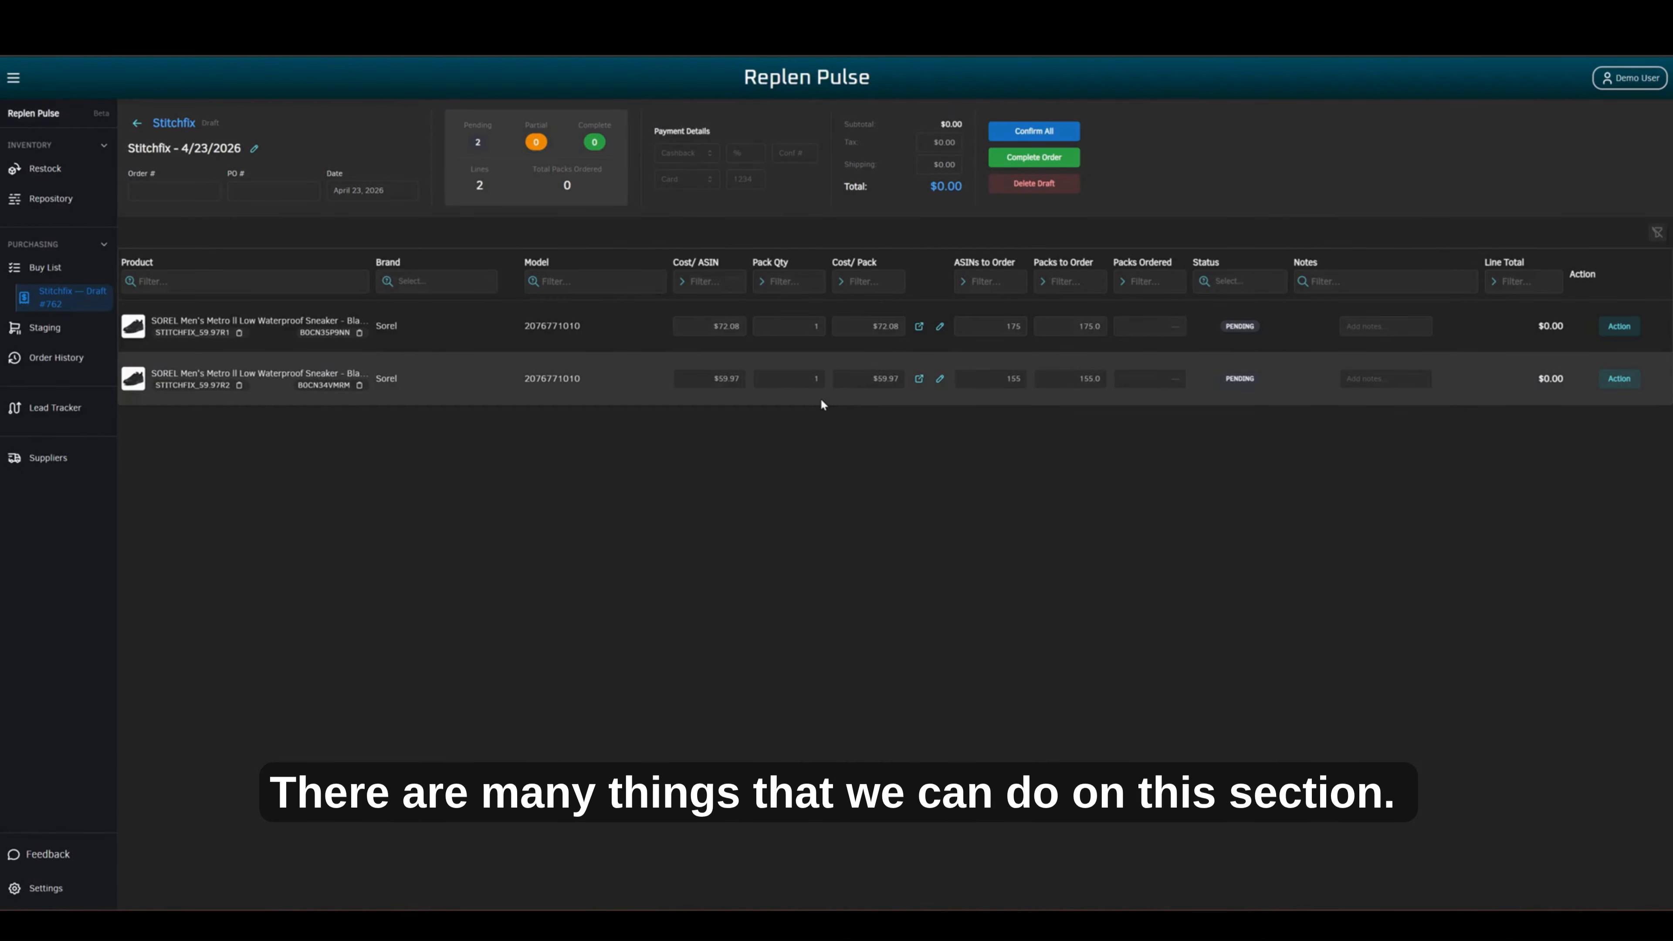
click(920, 333)
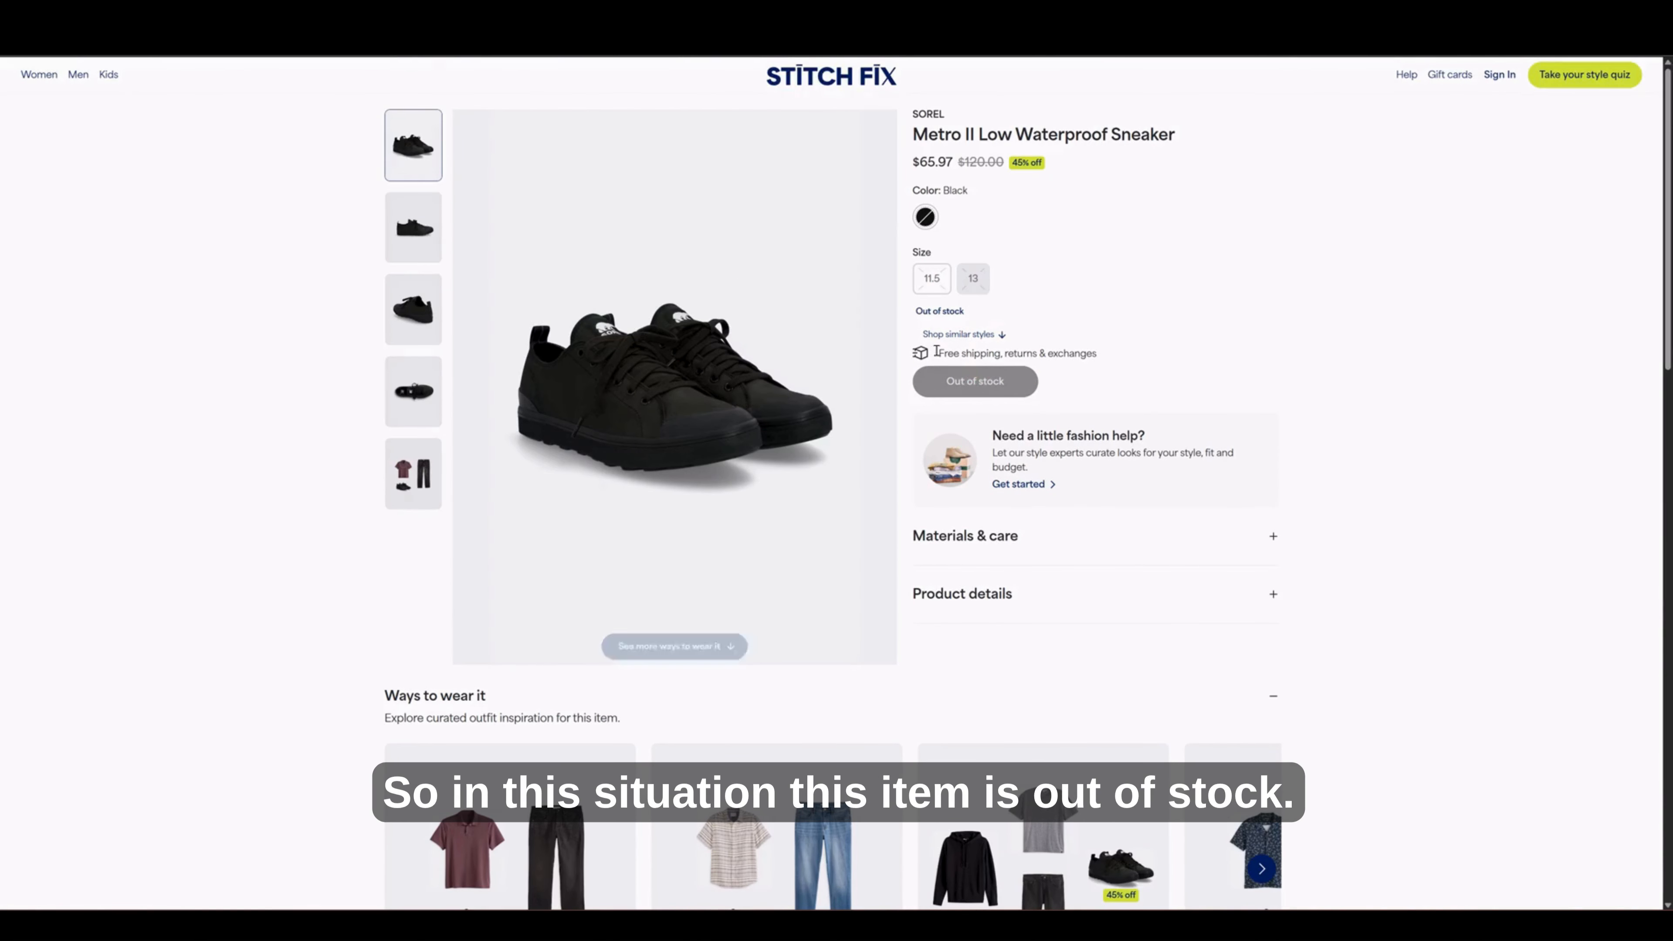
key(ctrl+w)
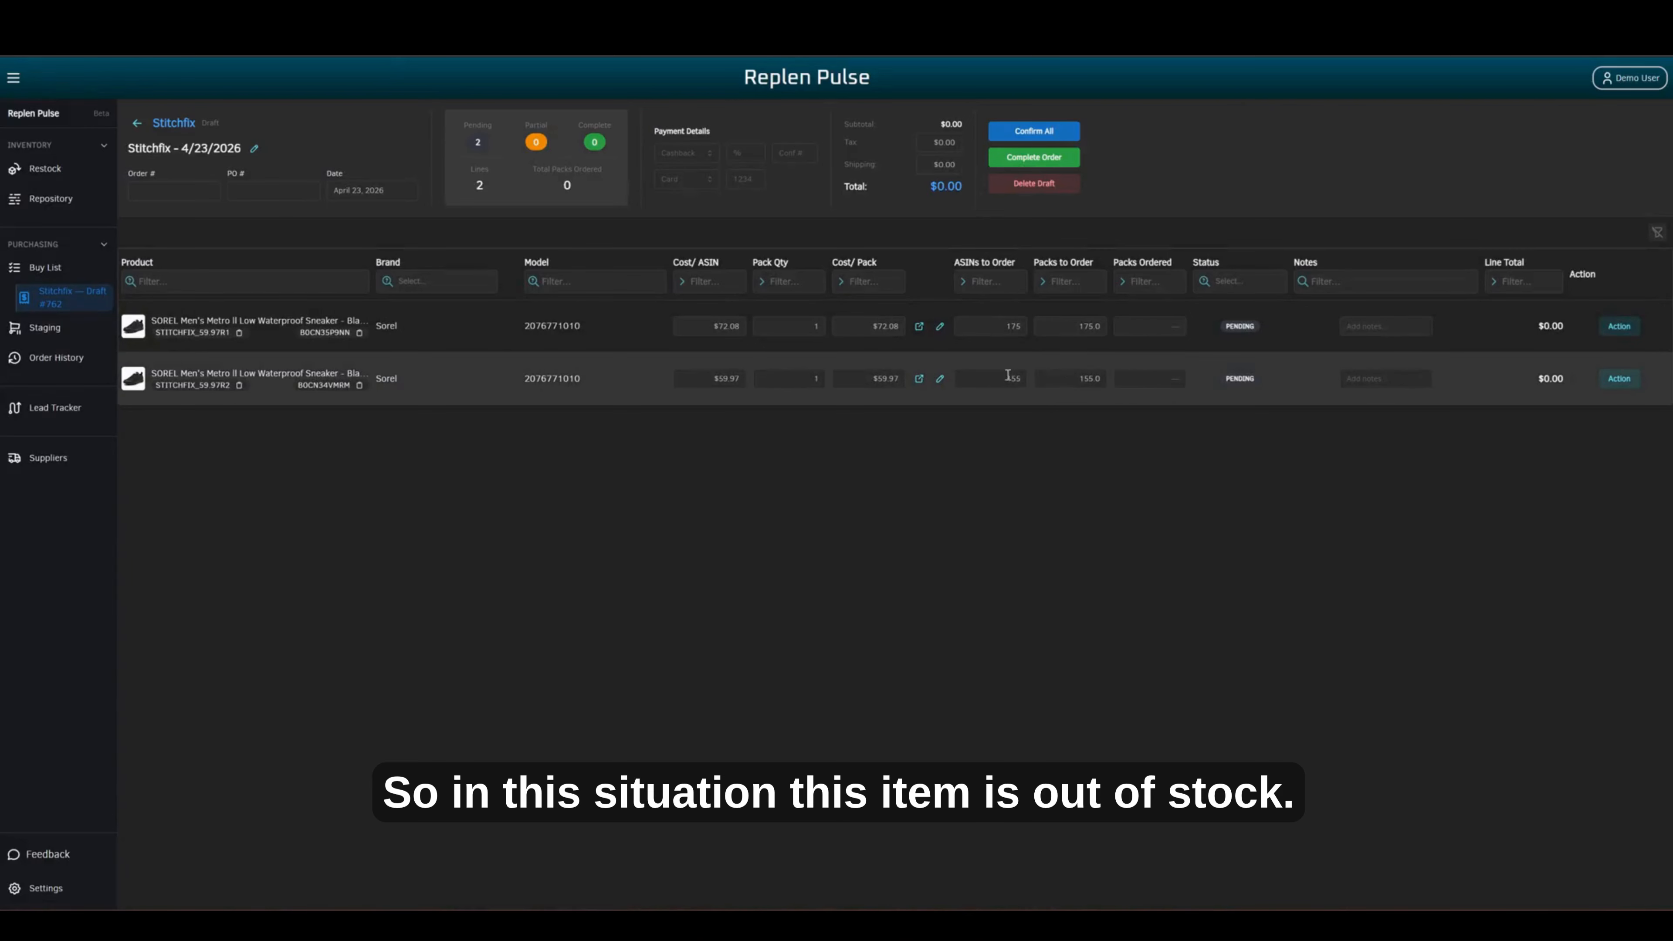
click(1627, 332)
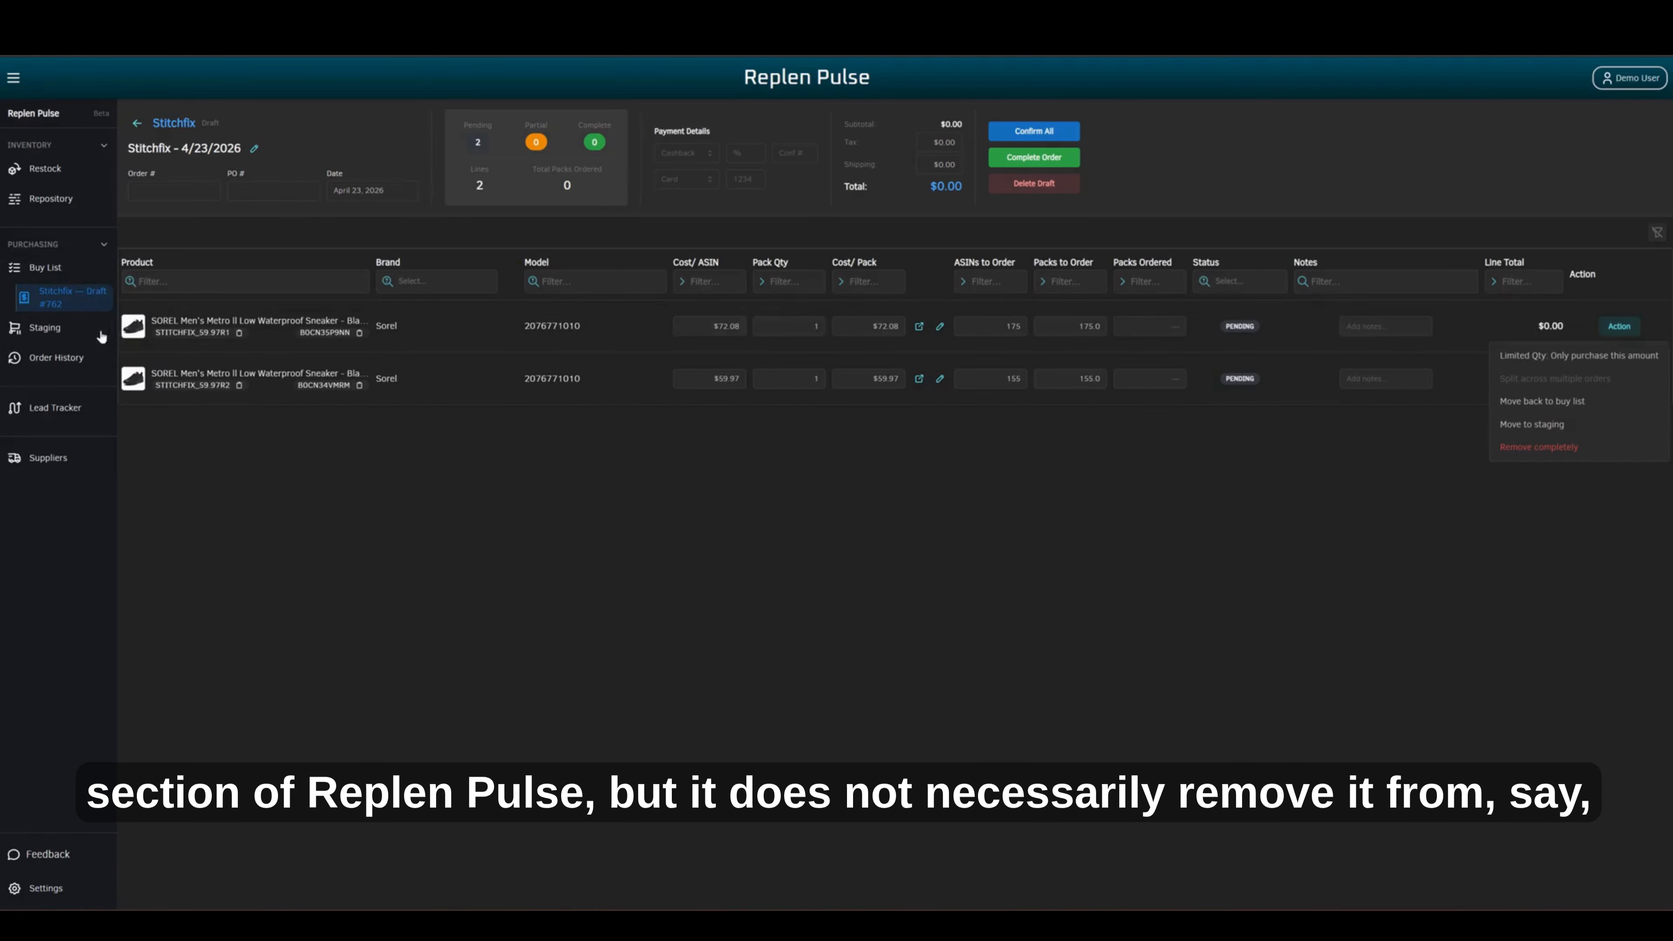
click(1570, 448)
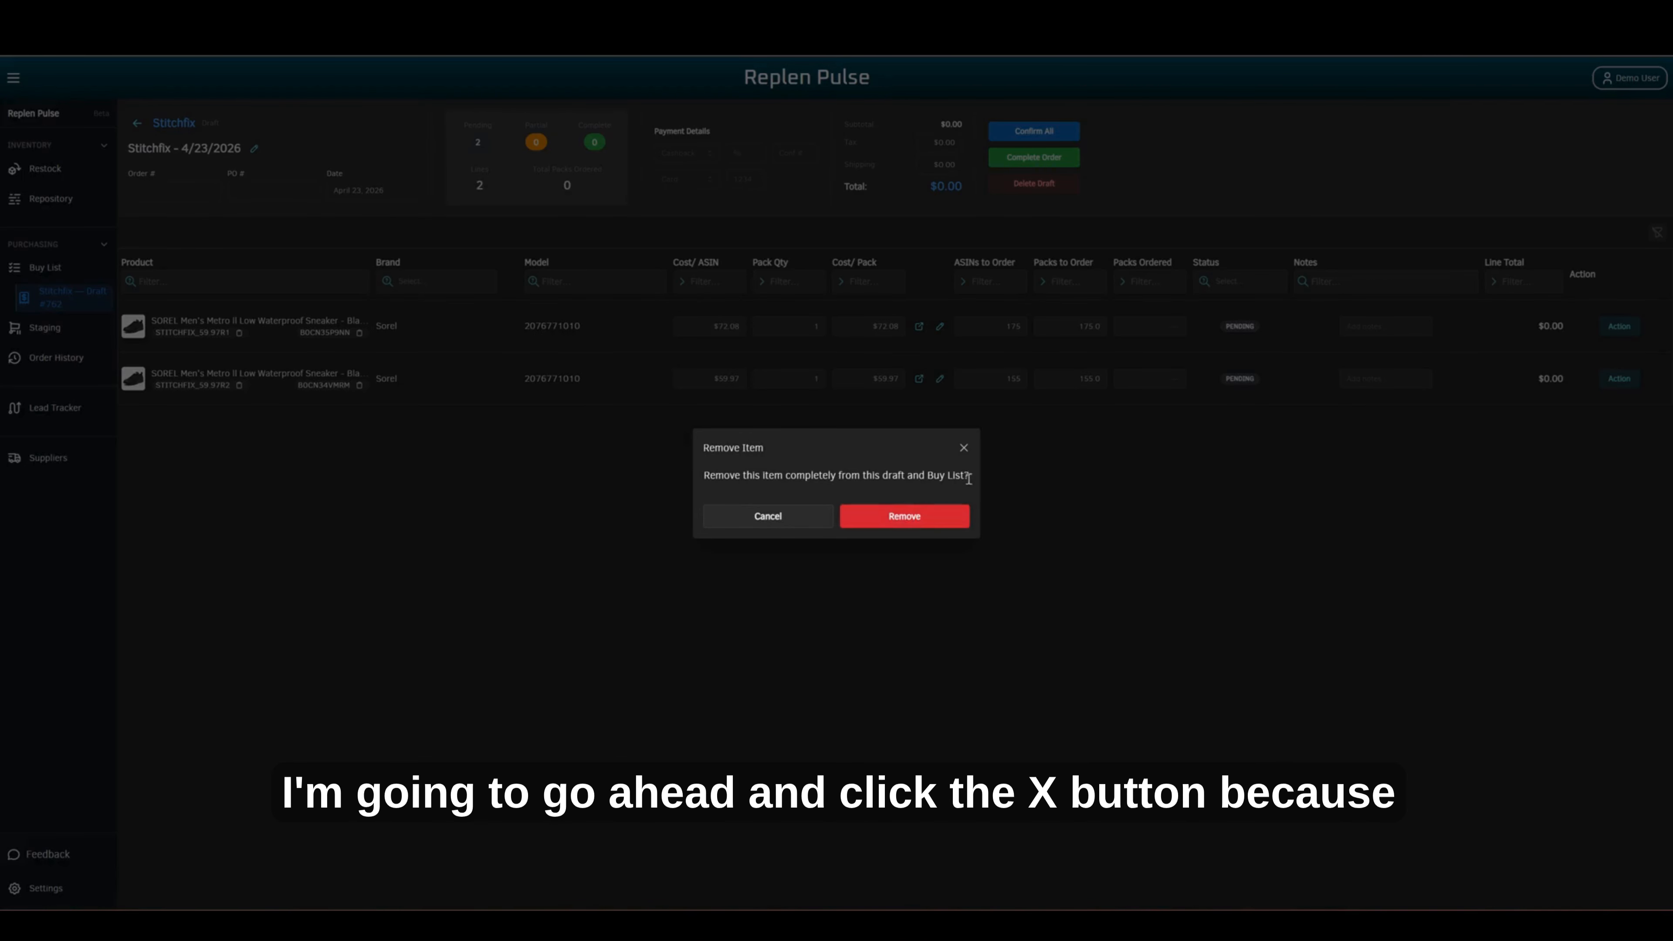
click(963, 449)
- Move the first SOREL sneaker, costing $72.08, from the Stitchfix draft order to staging
click(1616, 325)
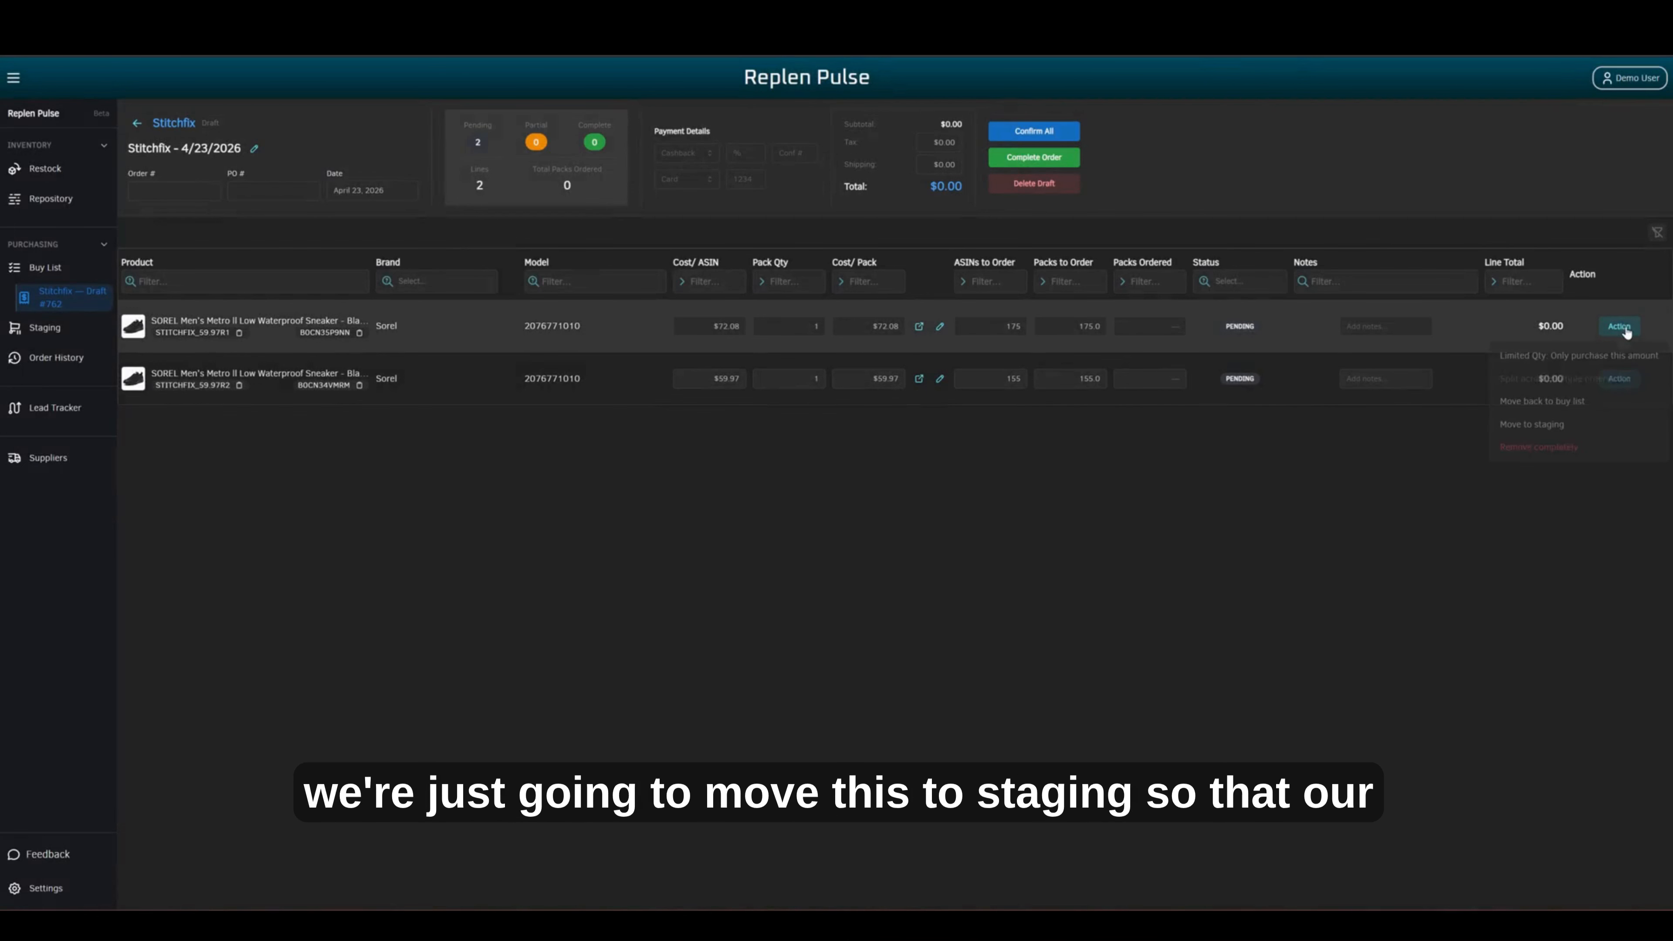
click(1558, 425)
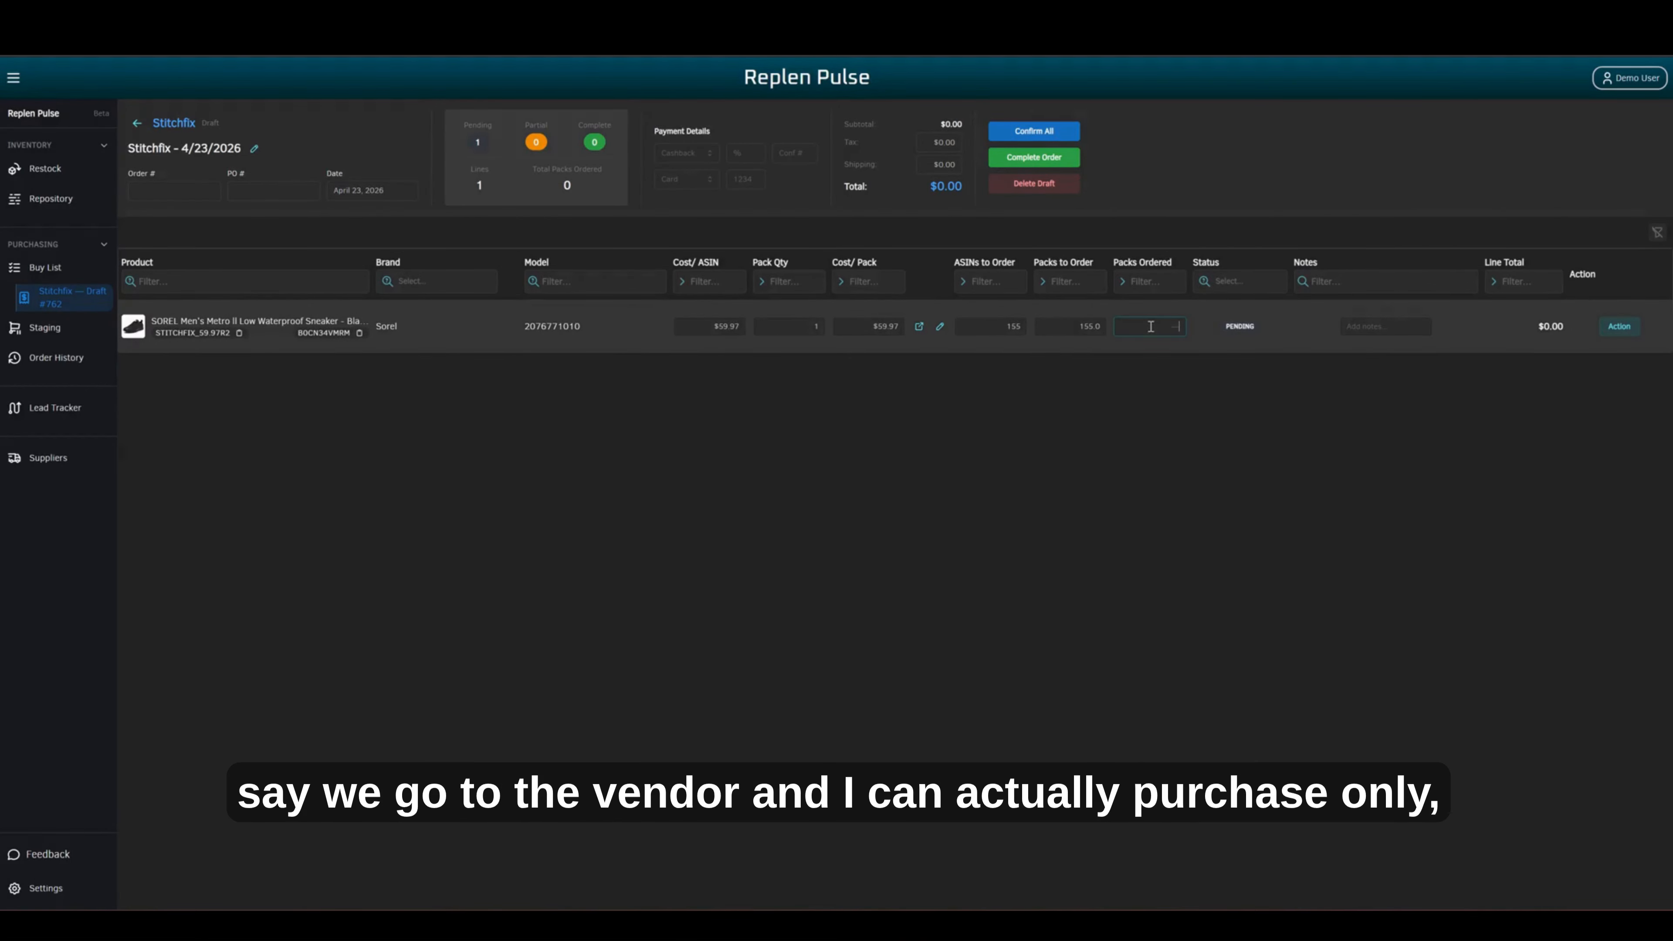
- Set the remaining SOREL sneaker's packs ordered to 110 and mark it as limited quantity, purchasing only this amount
text(110)
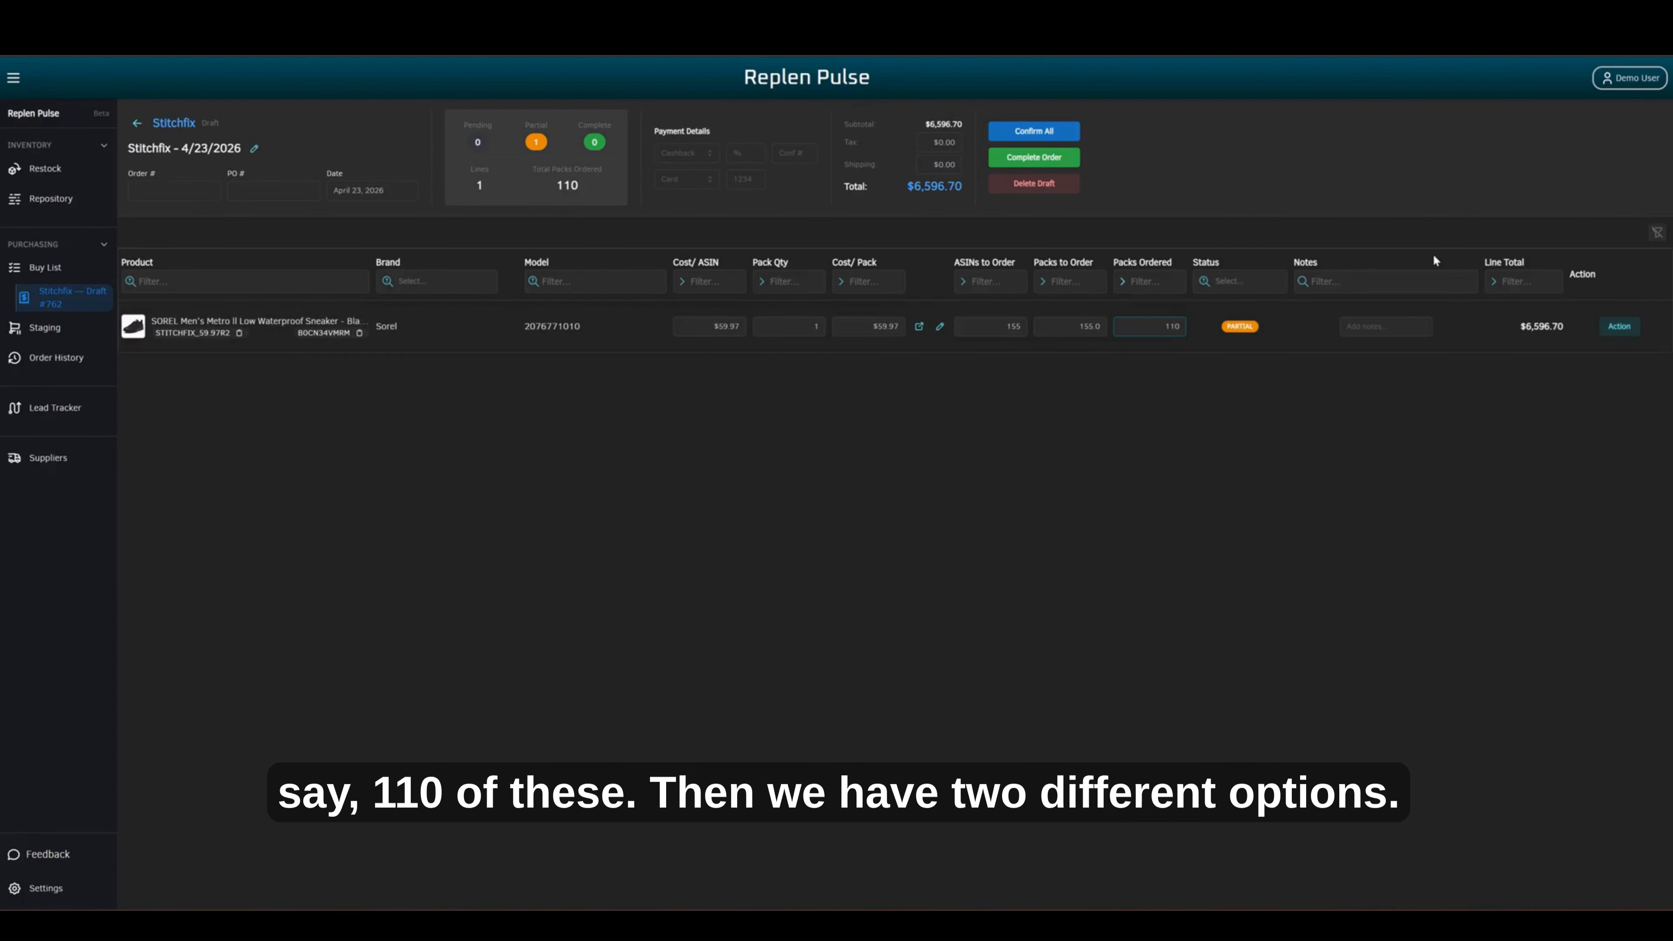
click(1619, 328)
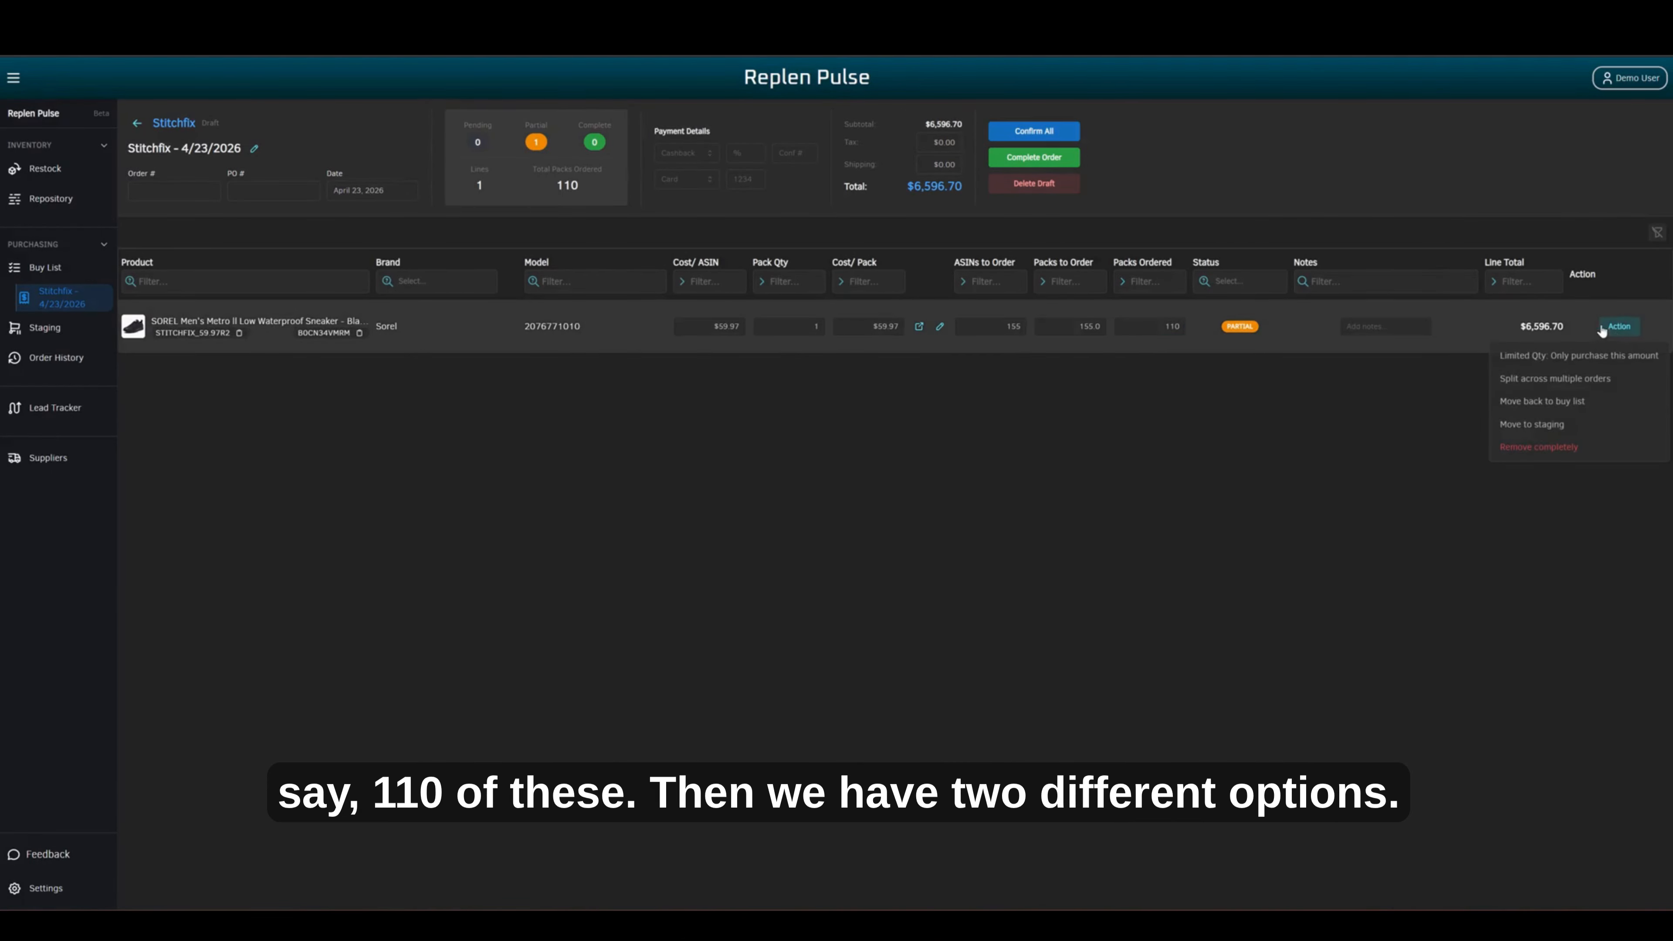
click(1565, 361)
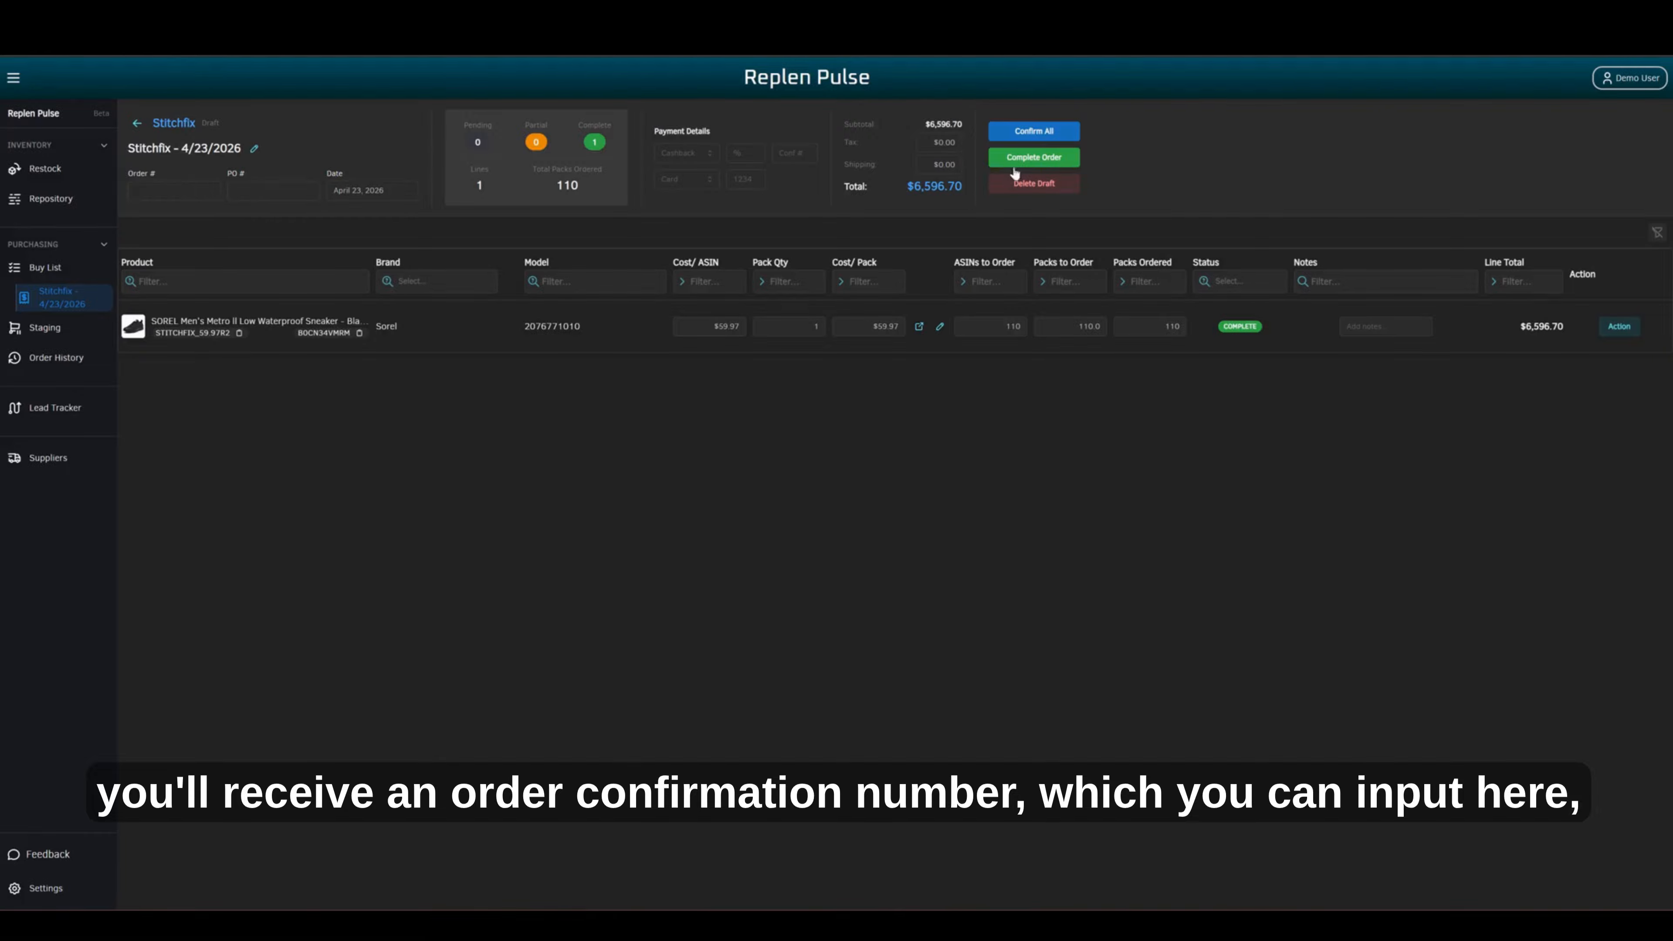
- Complete and confirm the Stitchfix order, and view it in the order history
click(1049, 160)
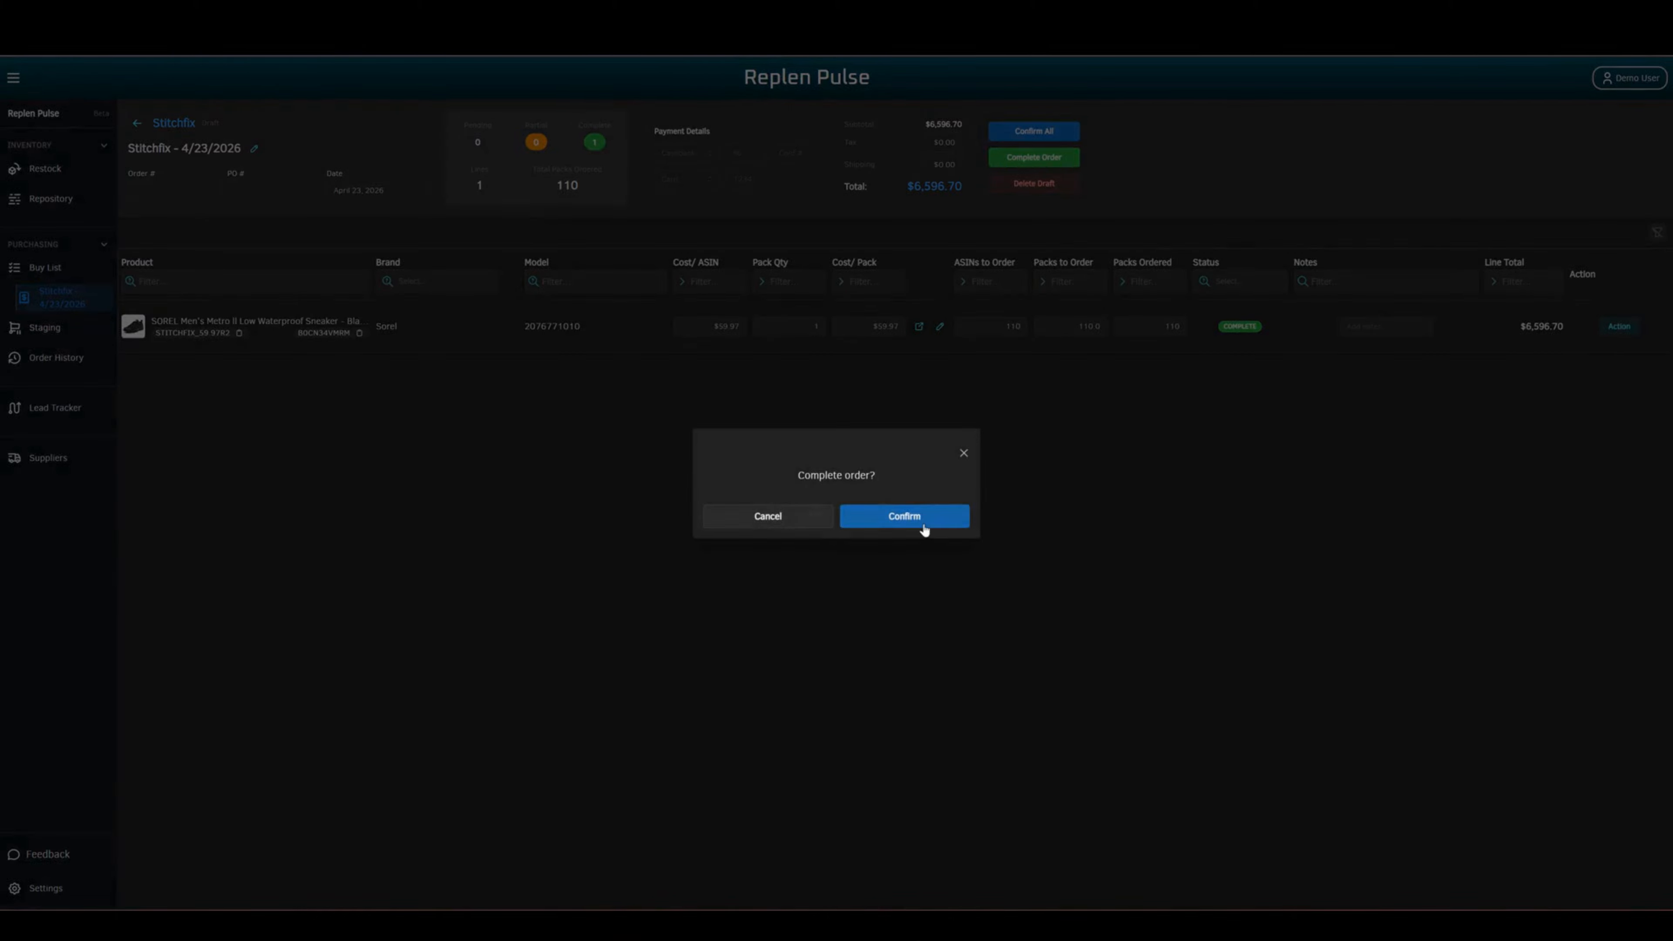
click(926, 526)
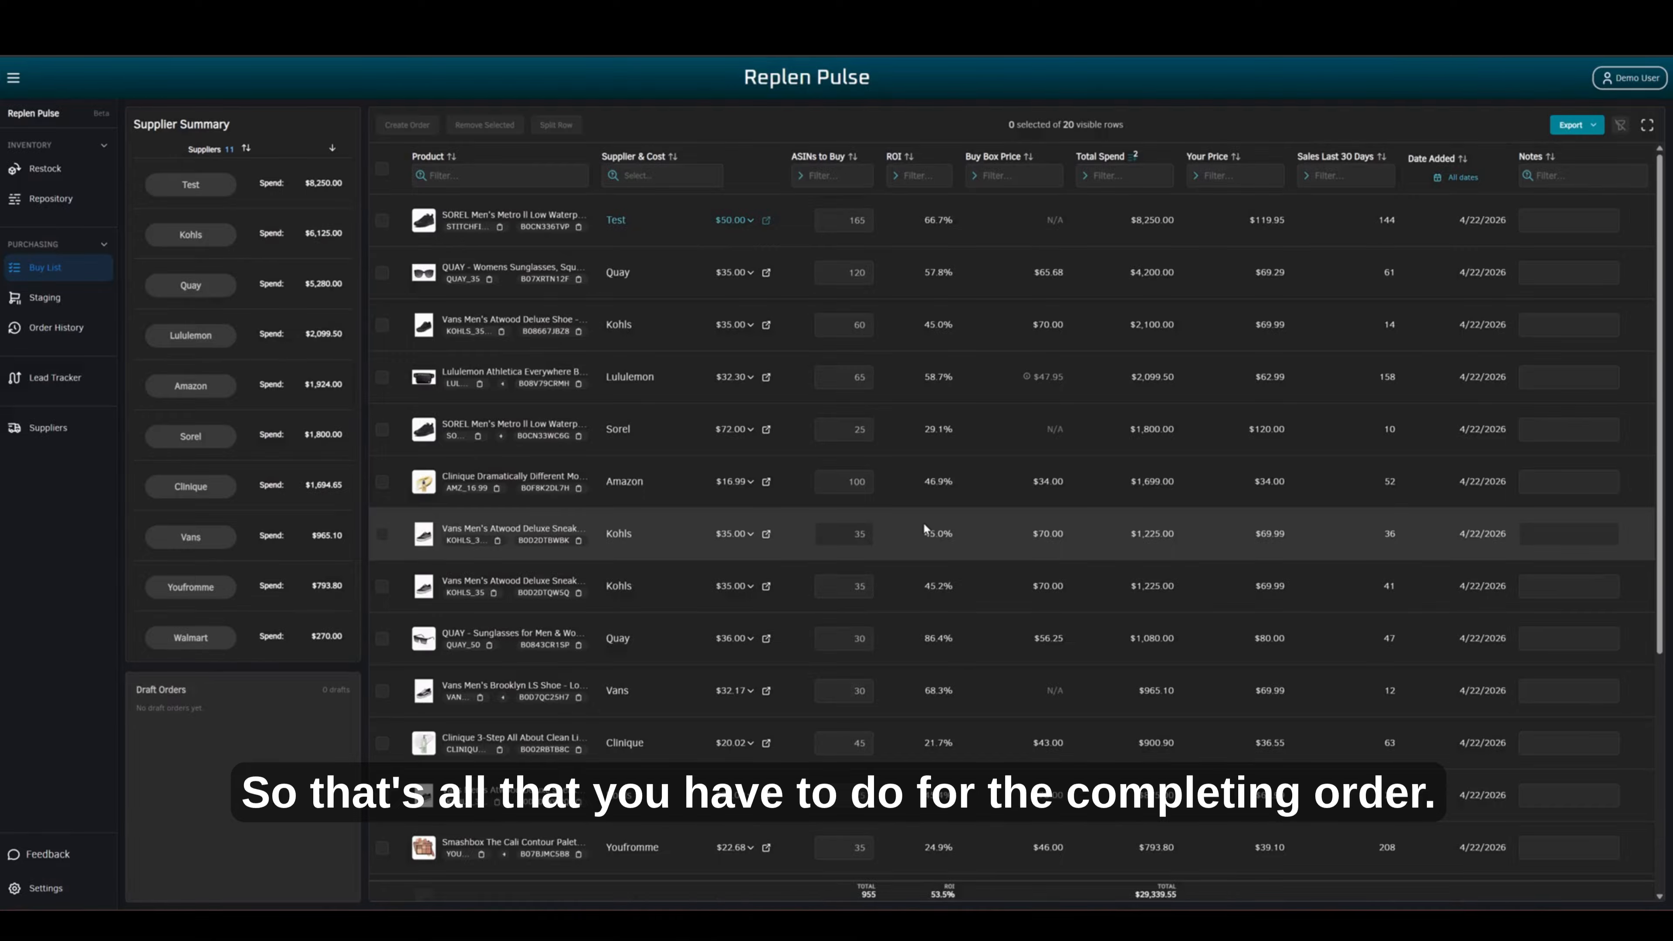
click(82, 336)
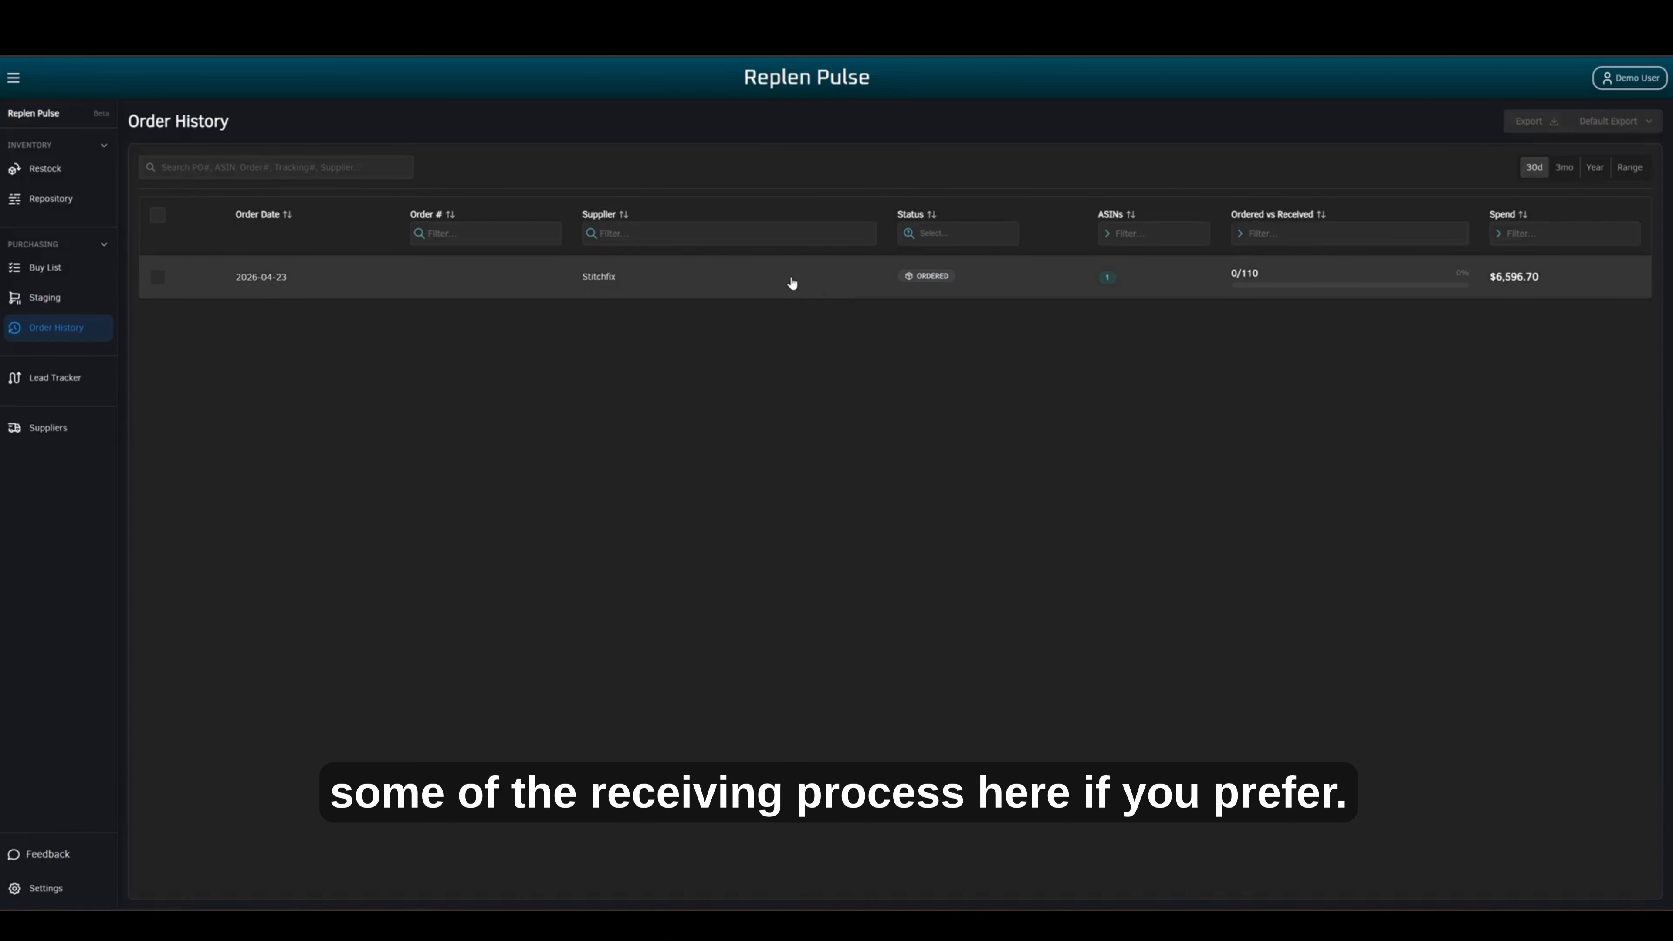
- Return to the buy list and create a draft order from all Kohls items
click(56, 274)
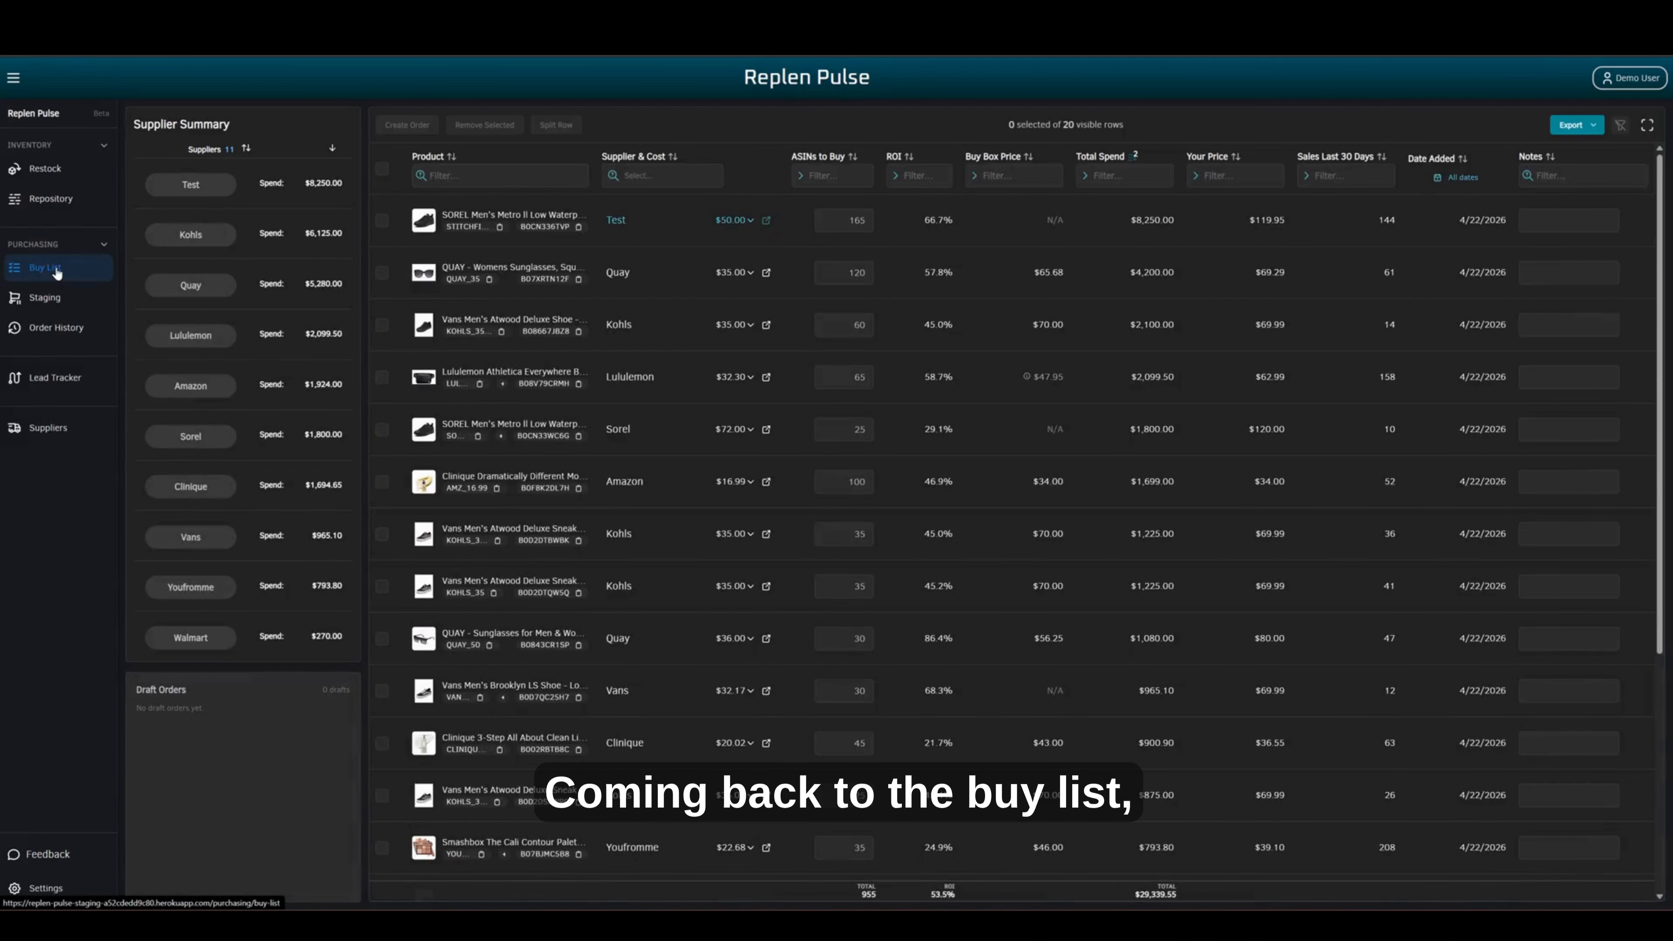
click(199, 239)
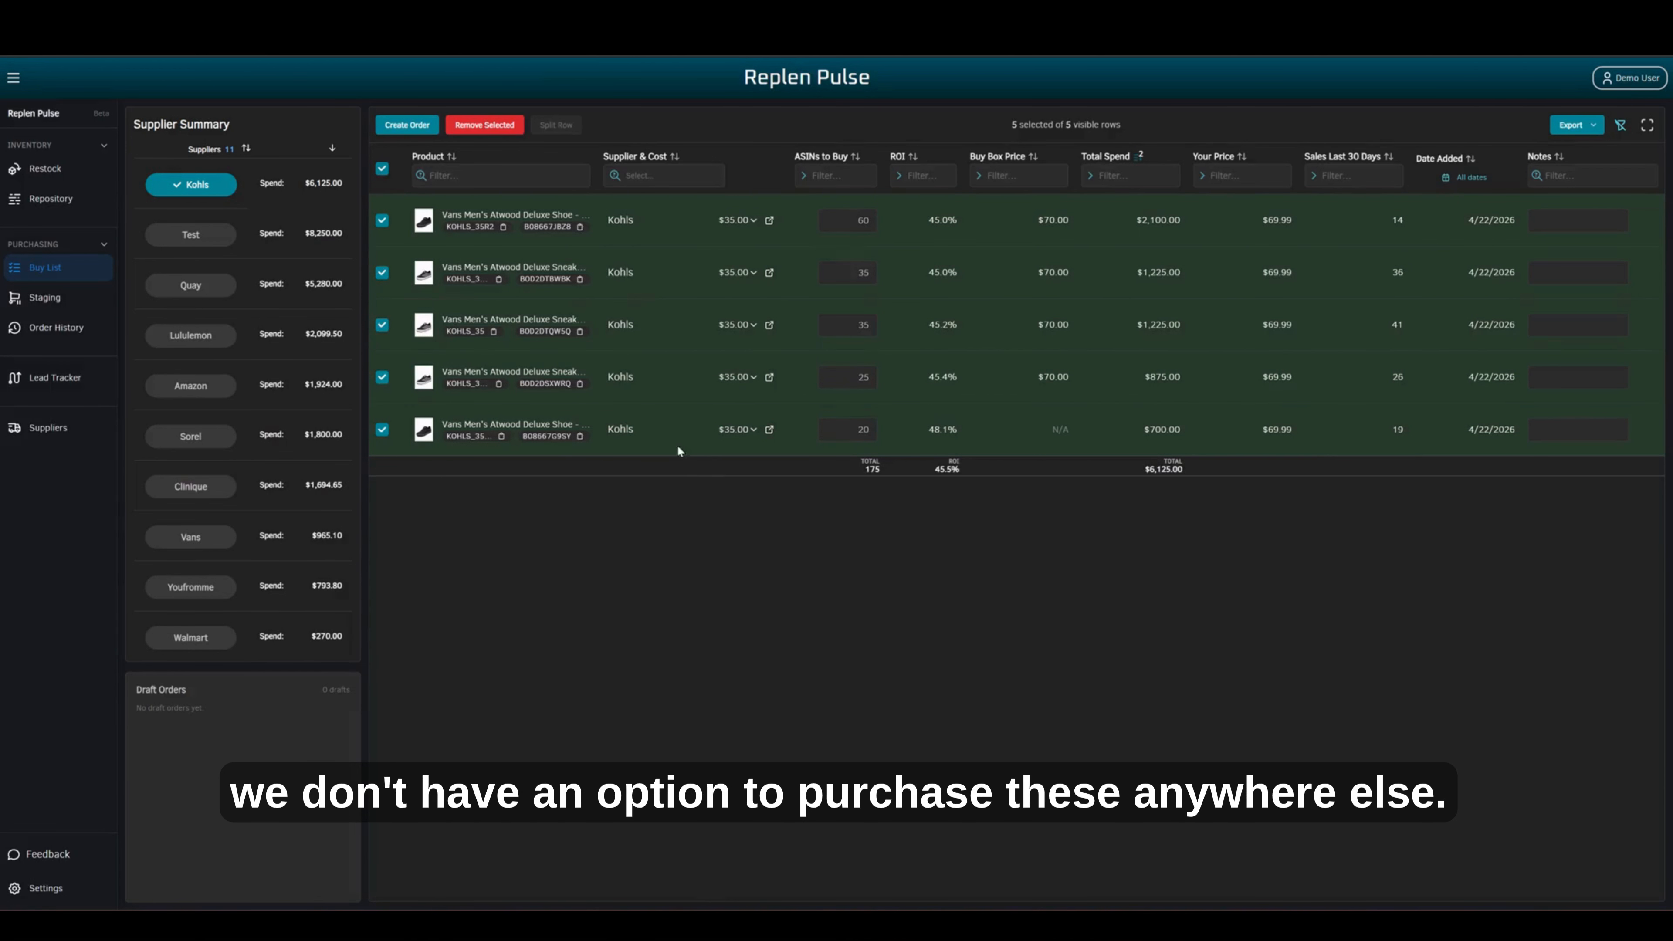
click(416, 132)
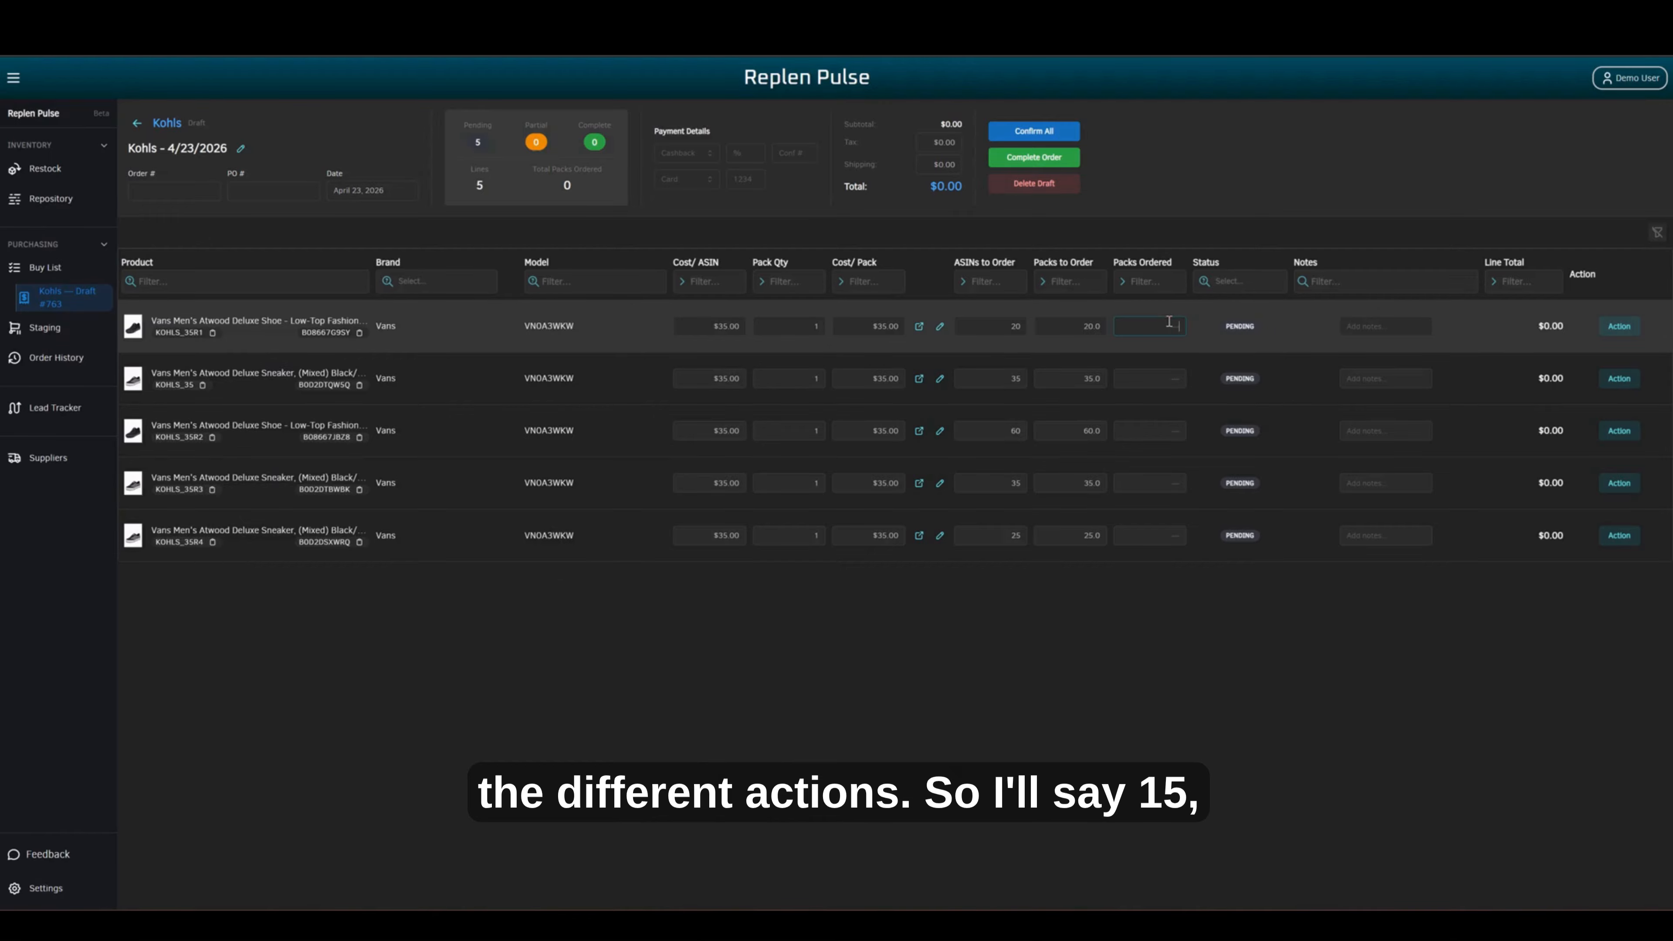
- Set the first Vans shoe's packs ordered to 15 and limit its purchase to only this amount
text(15)
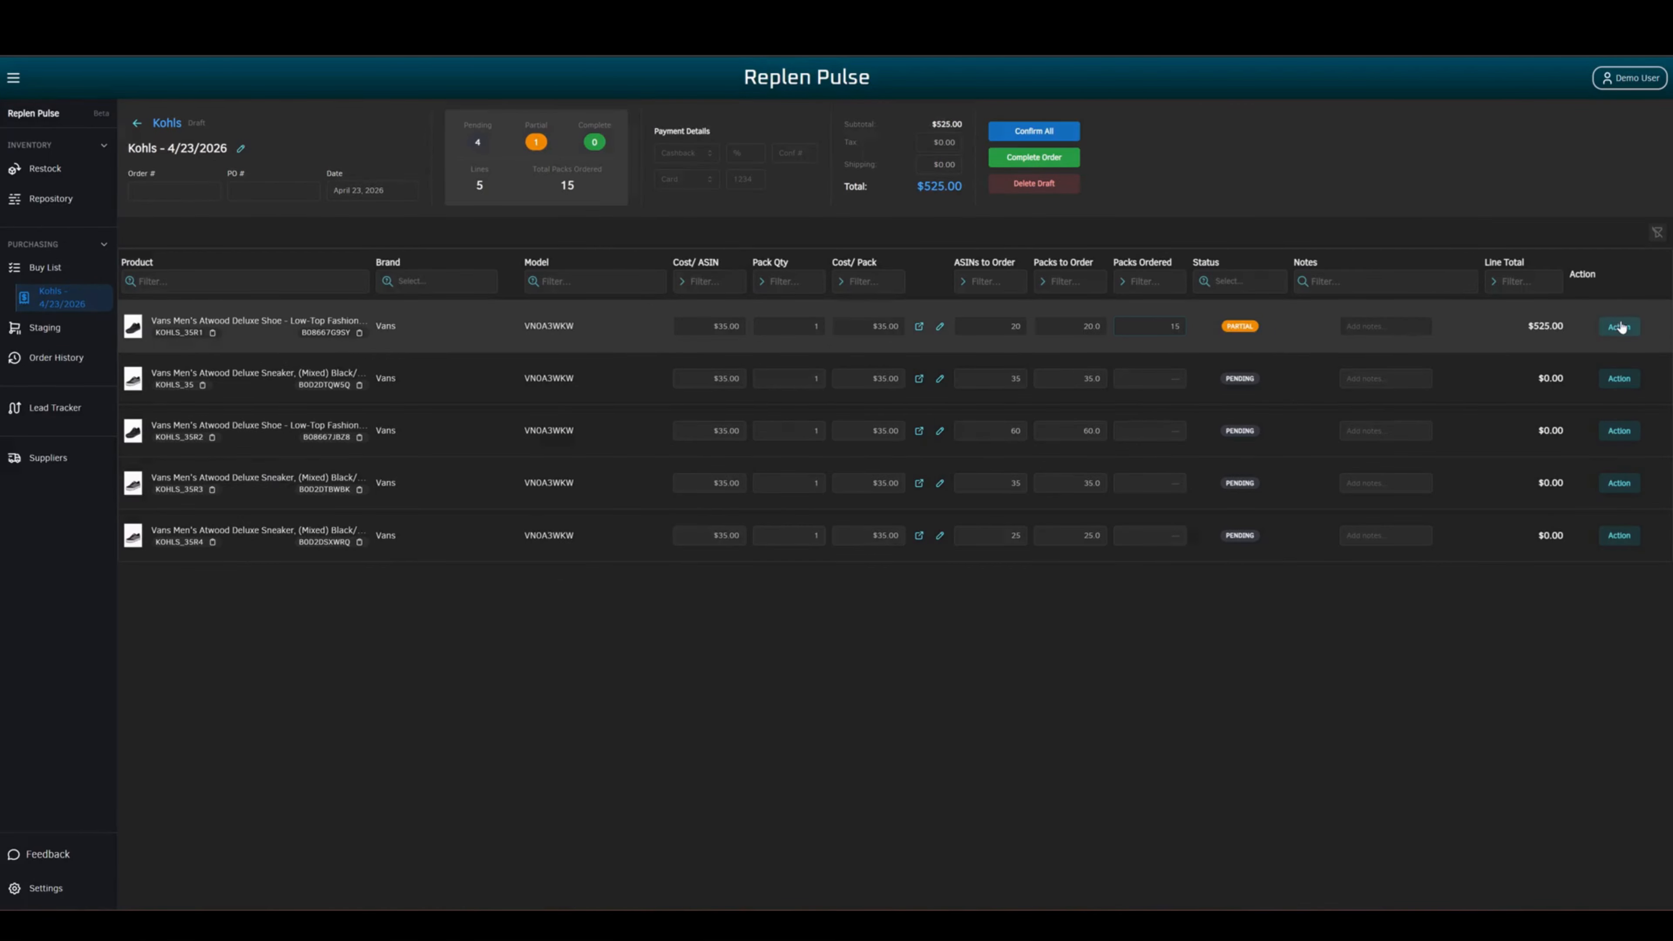
click(1622, 326)
click(1542, 363)
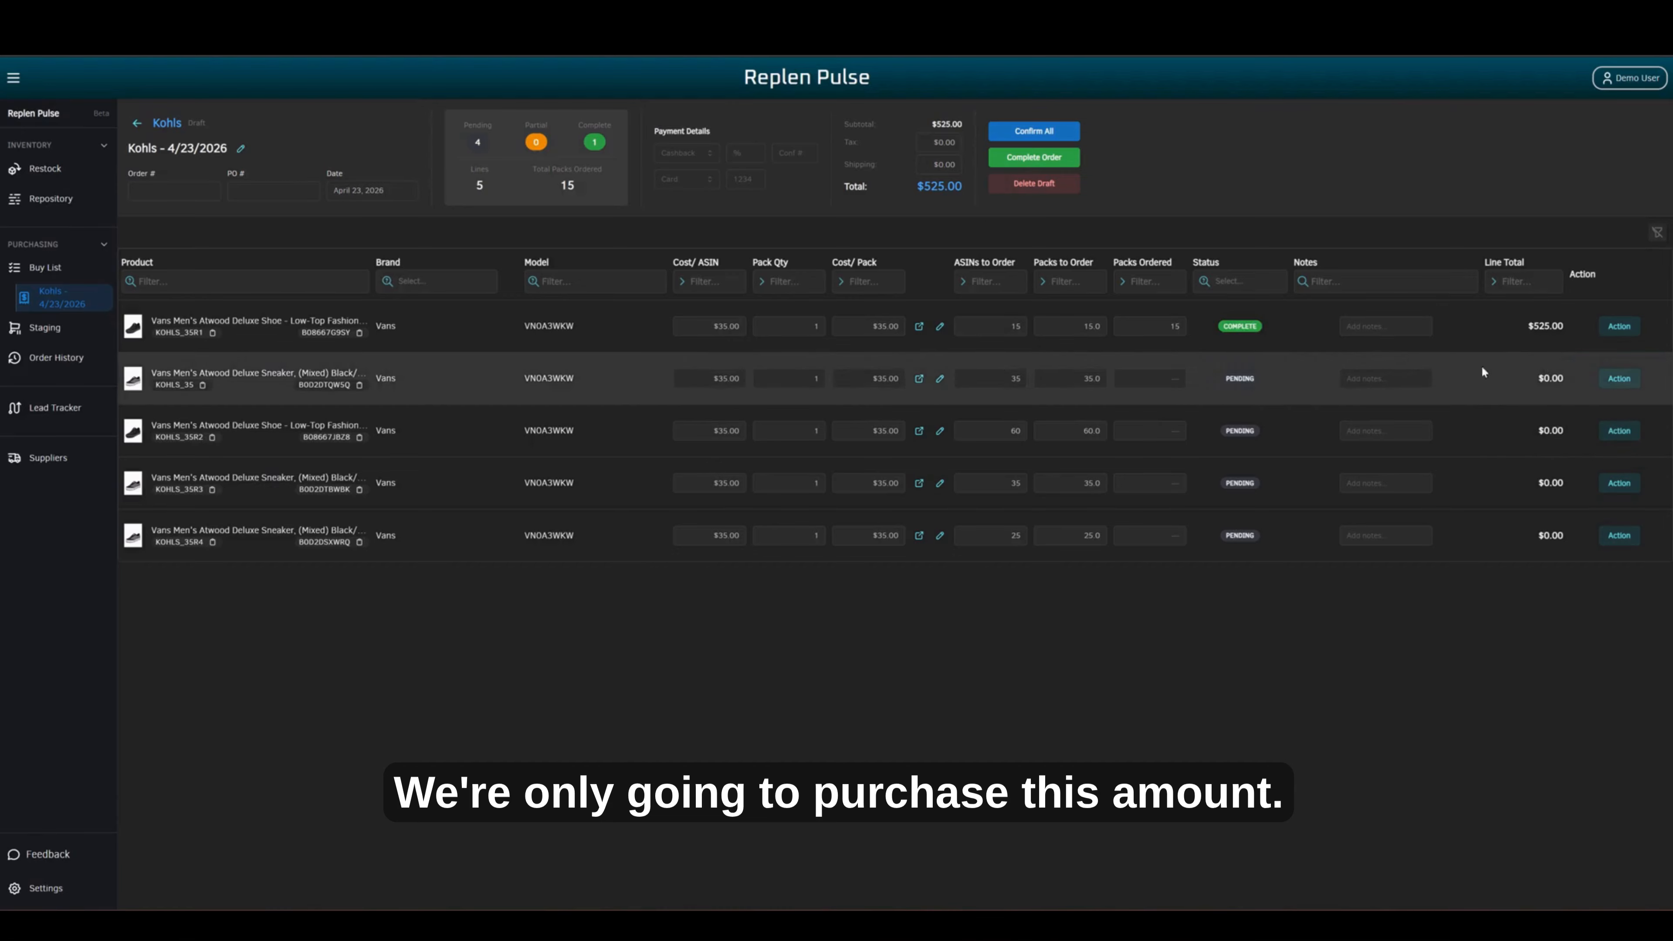
- Set the second Vans sneaker's packs ordered to 20 and split the item across multiple orders
text(20)
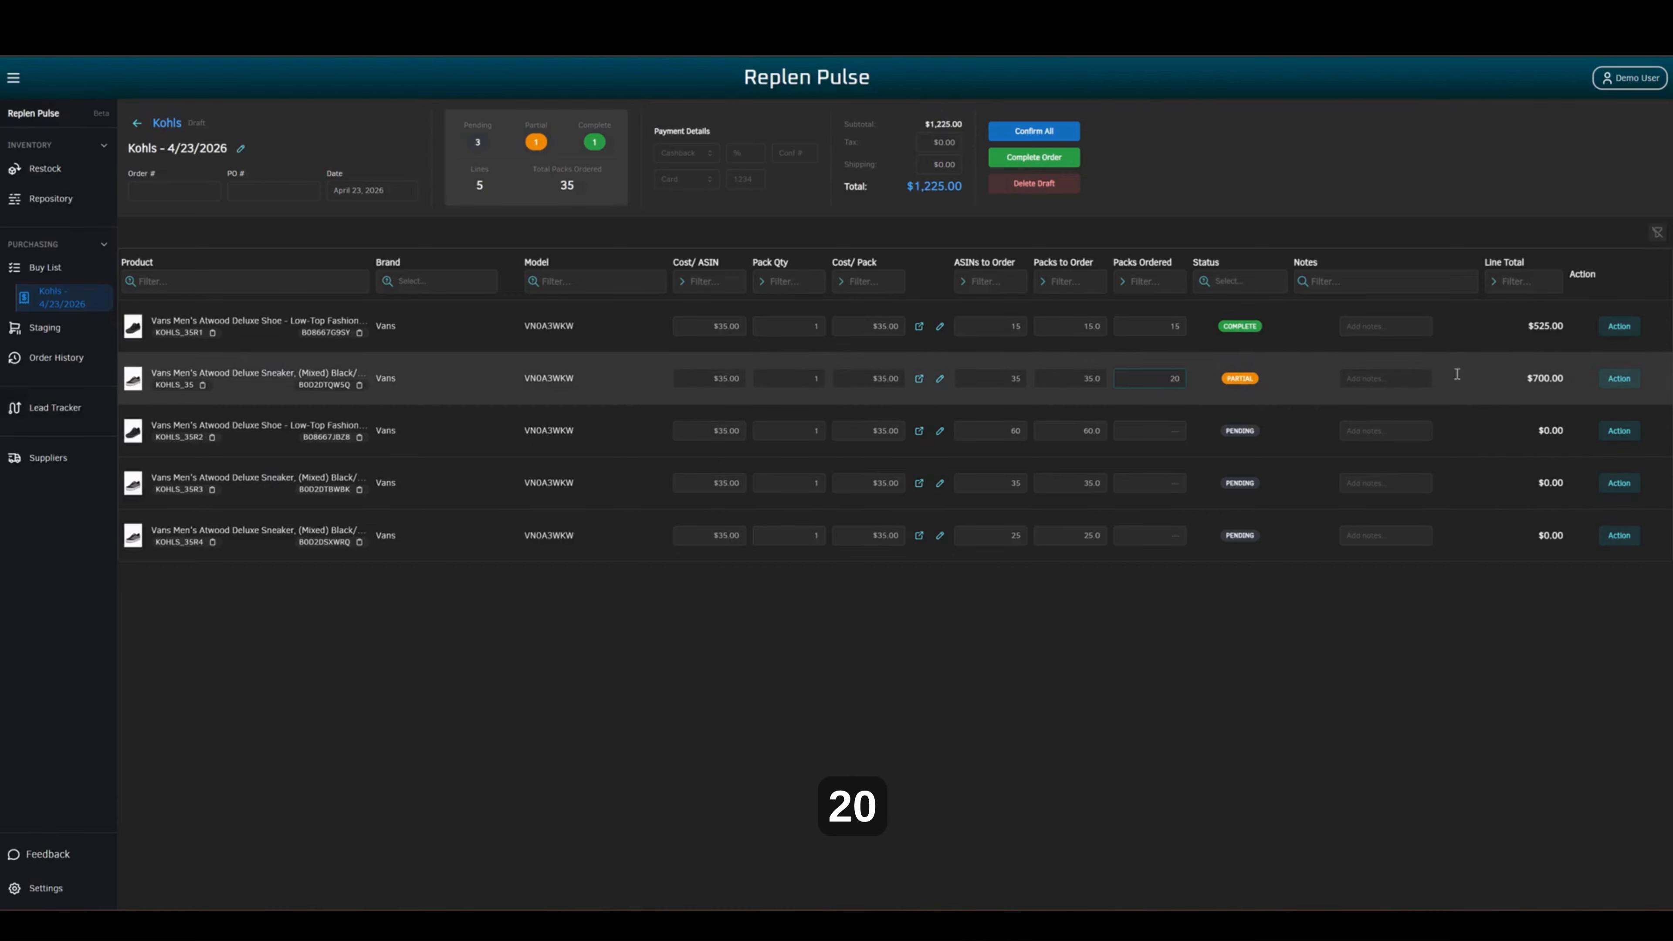
click(1622, 379)
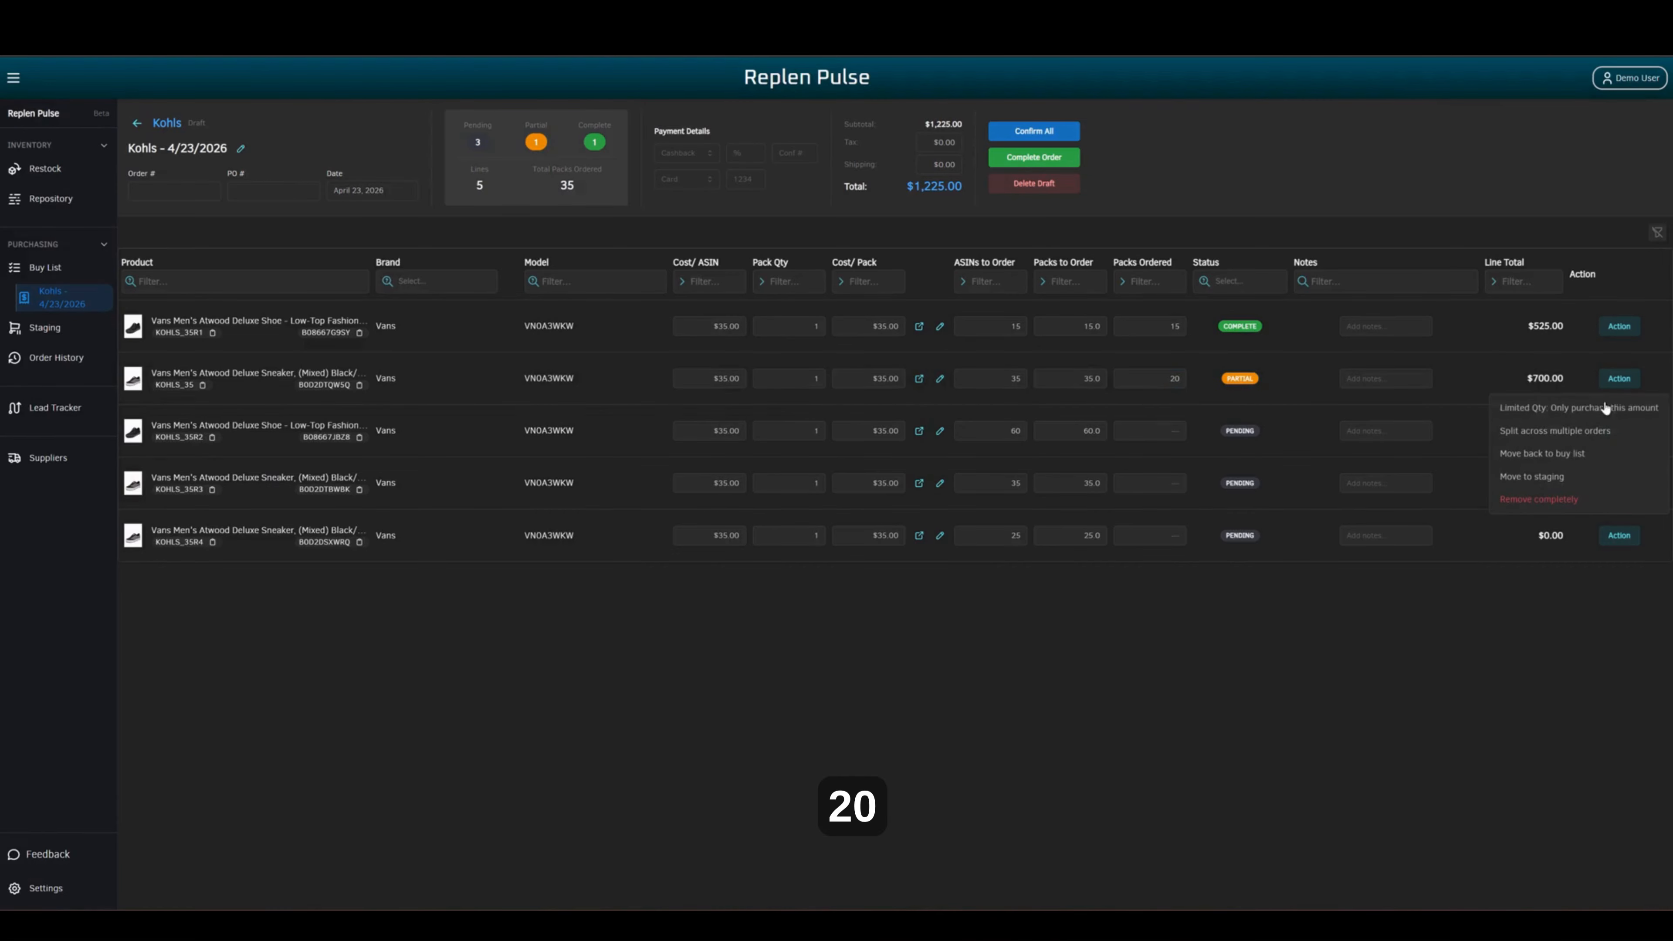
click(1571, 437)
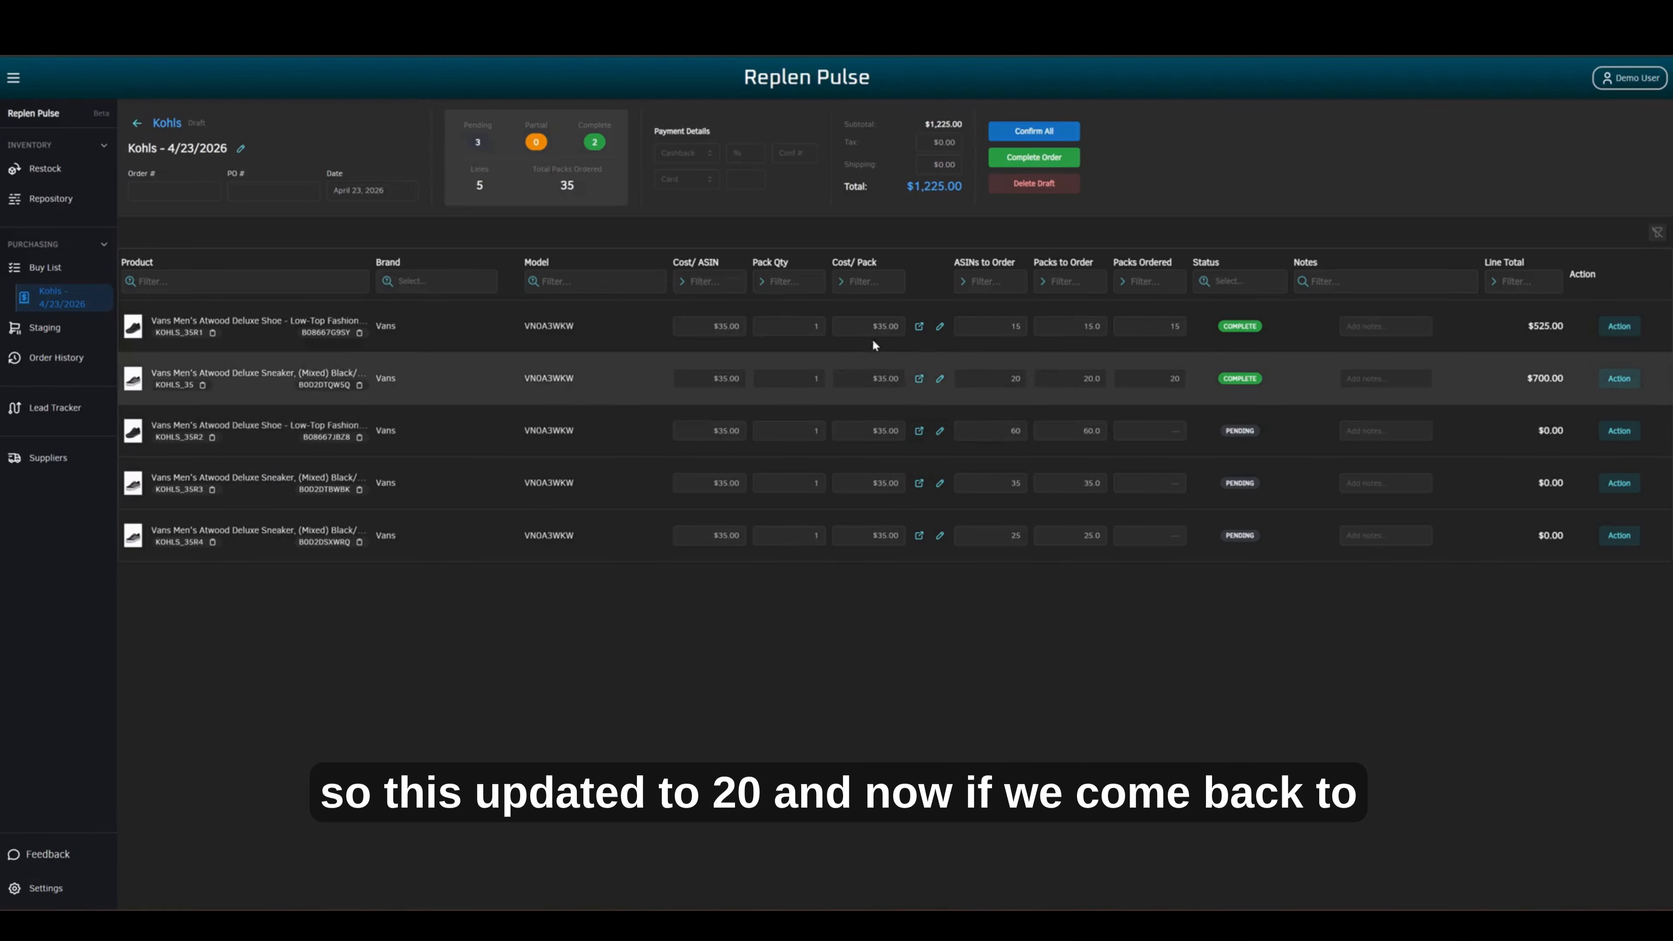
- Go back to the buy list and show the Kohls quantity left over from the split
click(136, 123)
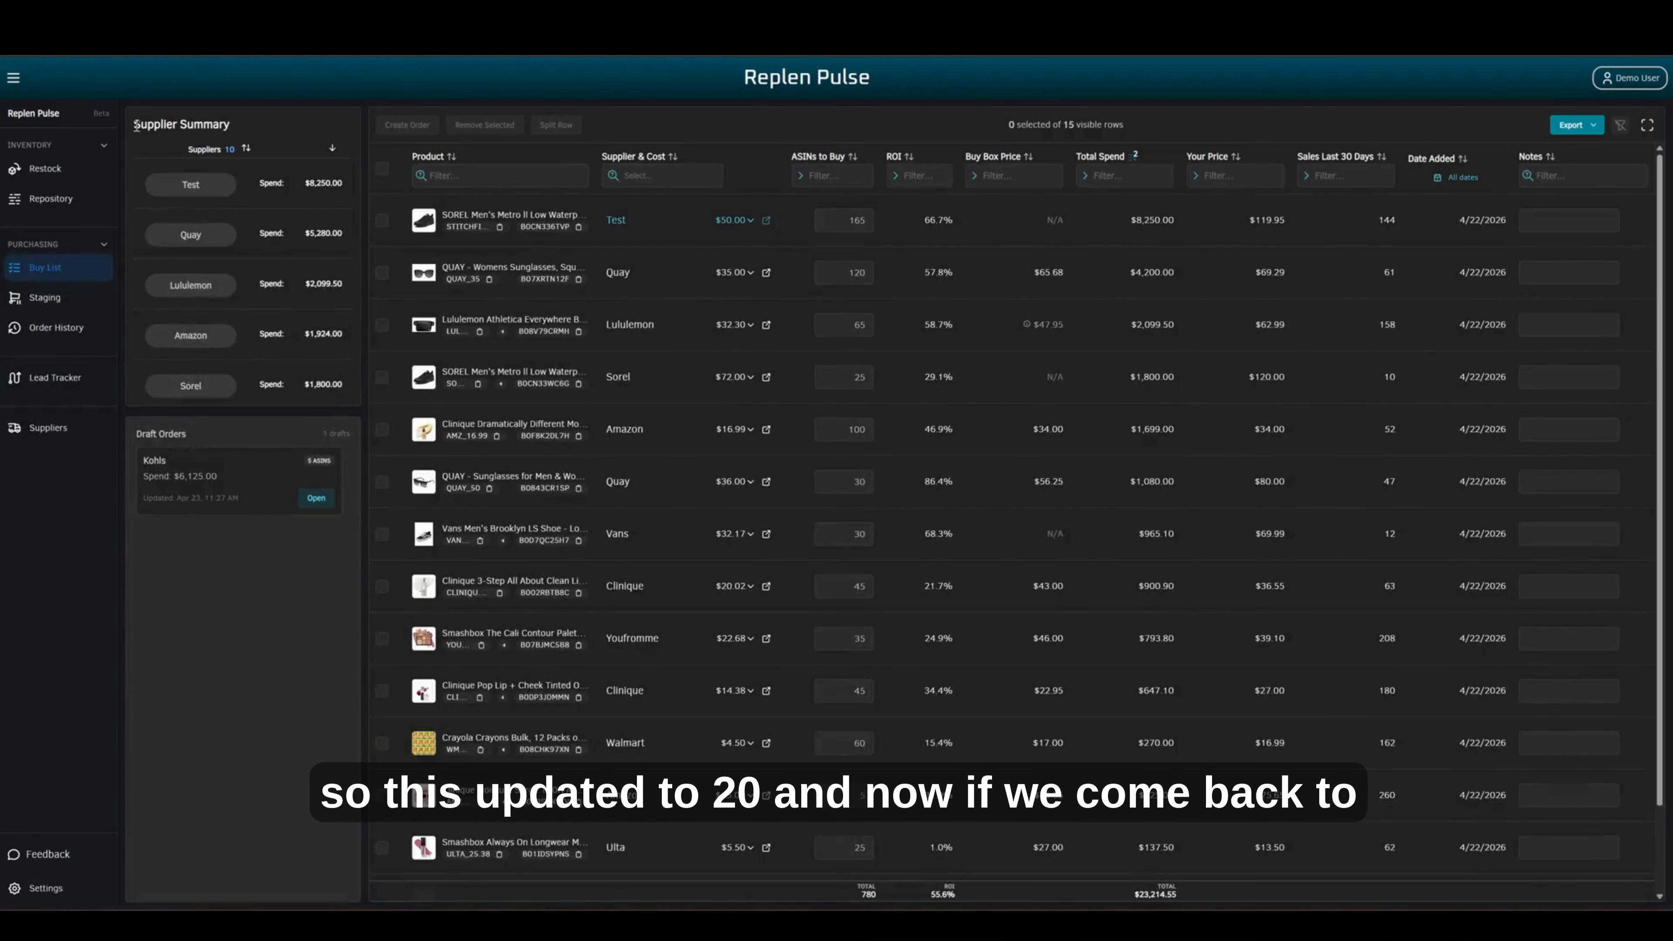
scroll(199, 285, down, 3)
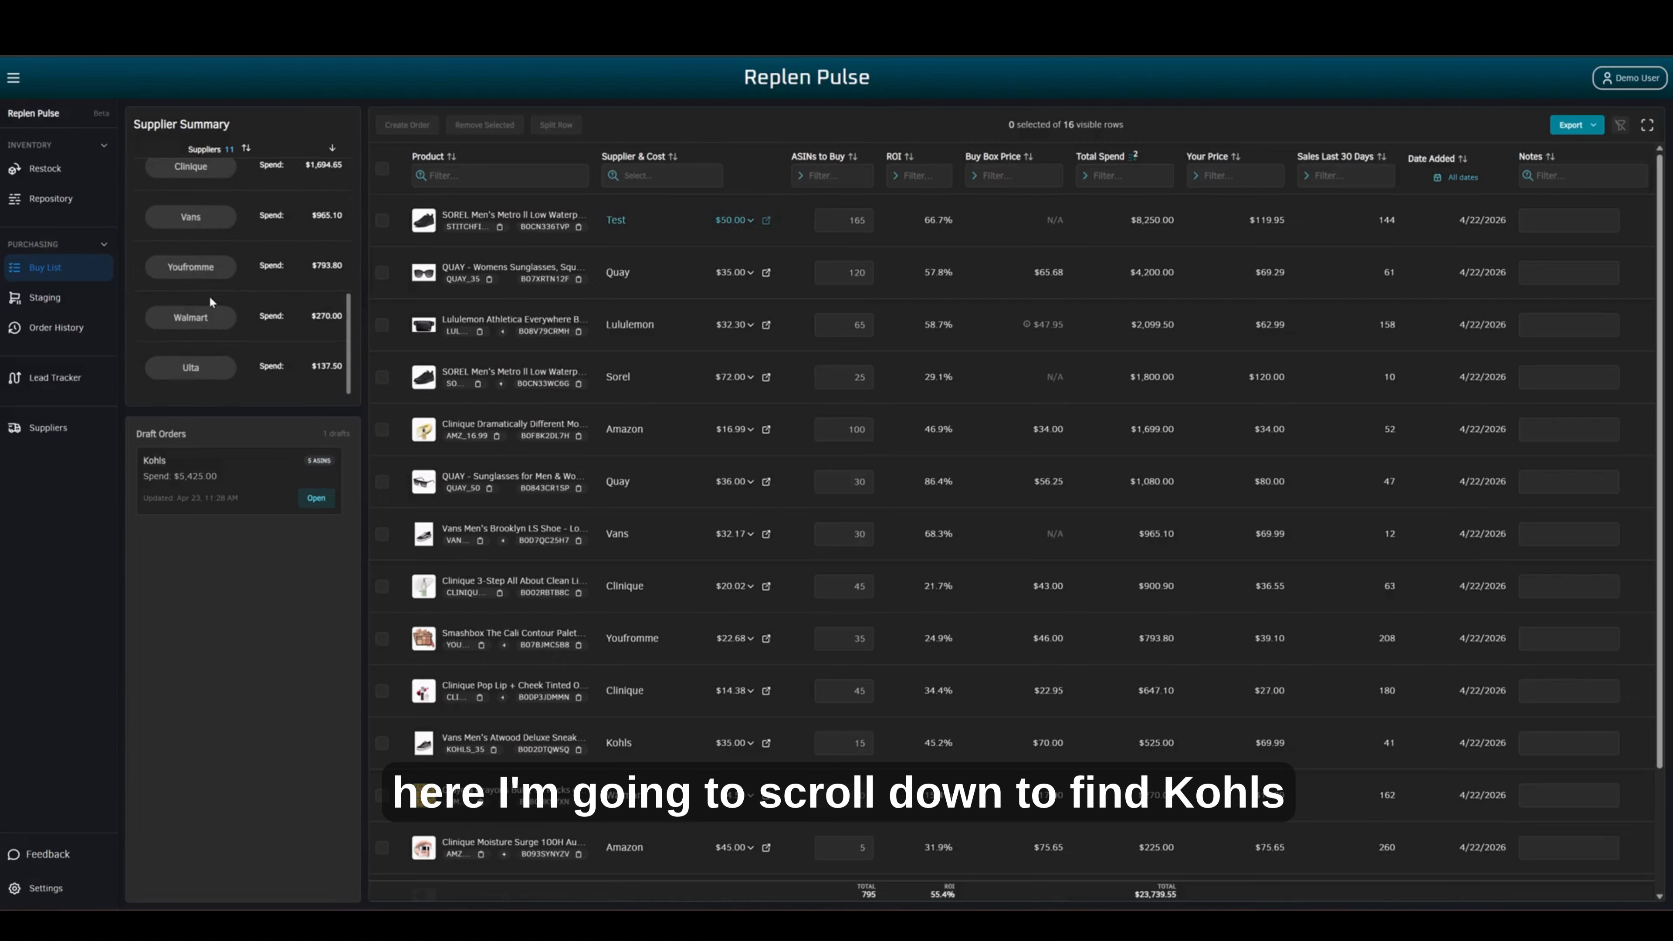
scroll(222, 336, up, 4)
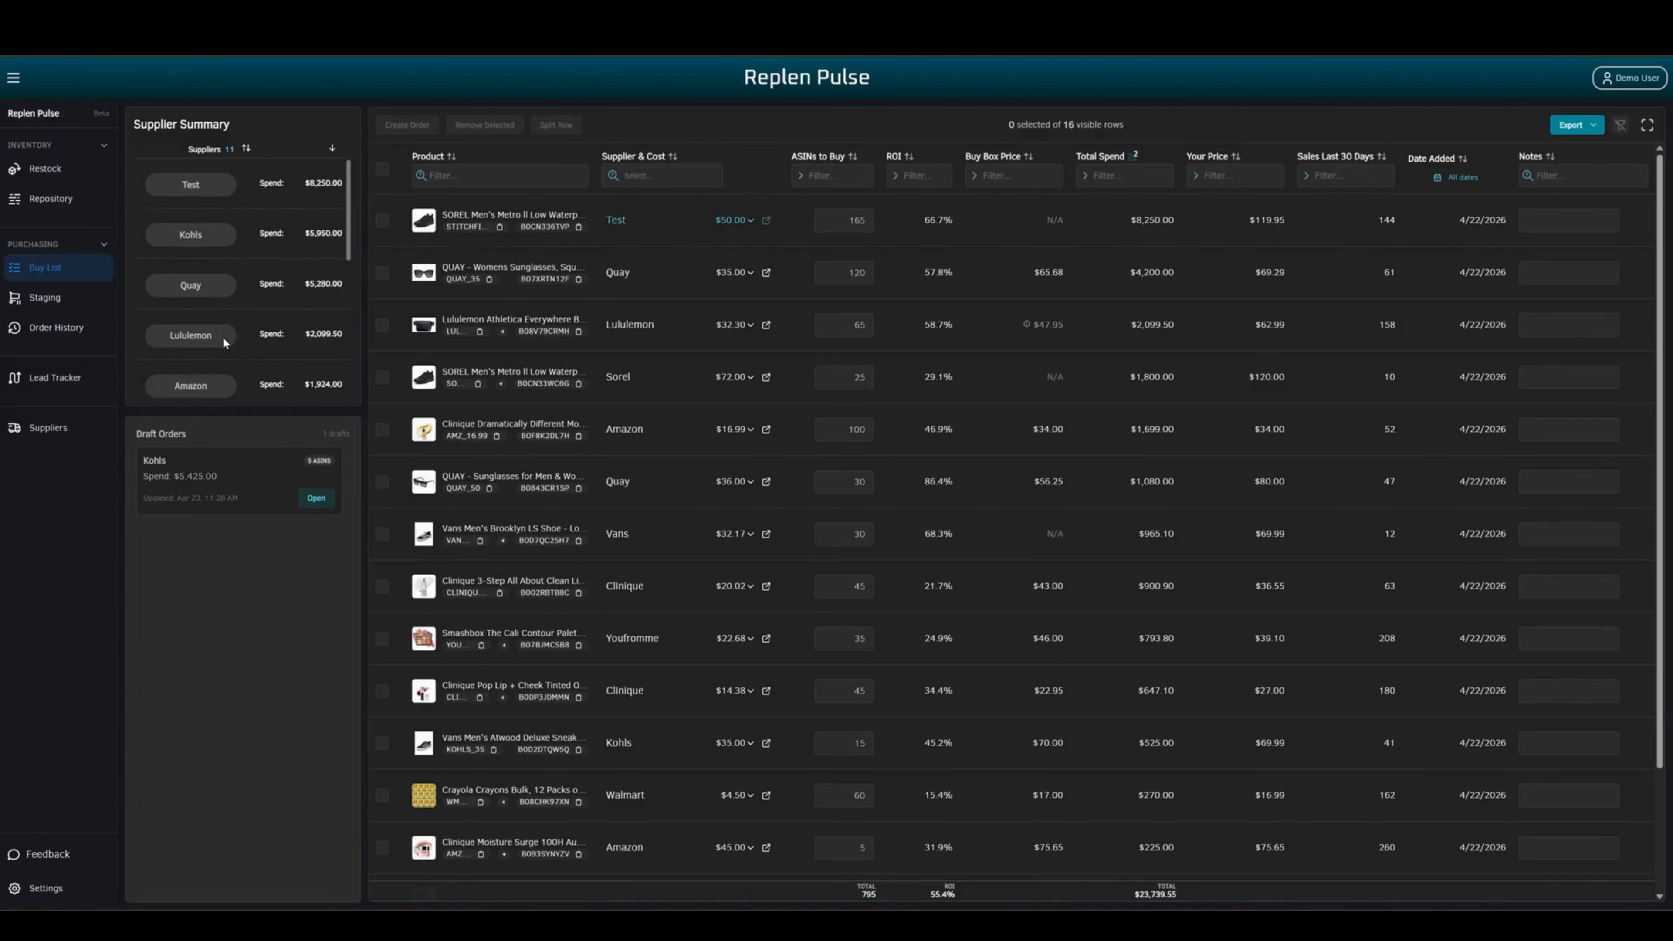
click(208, 237)
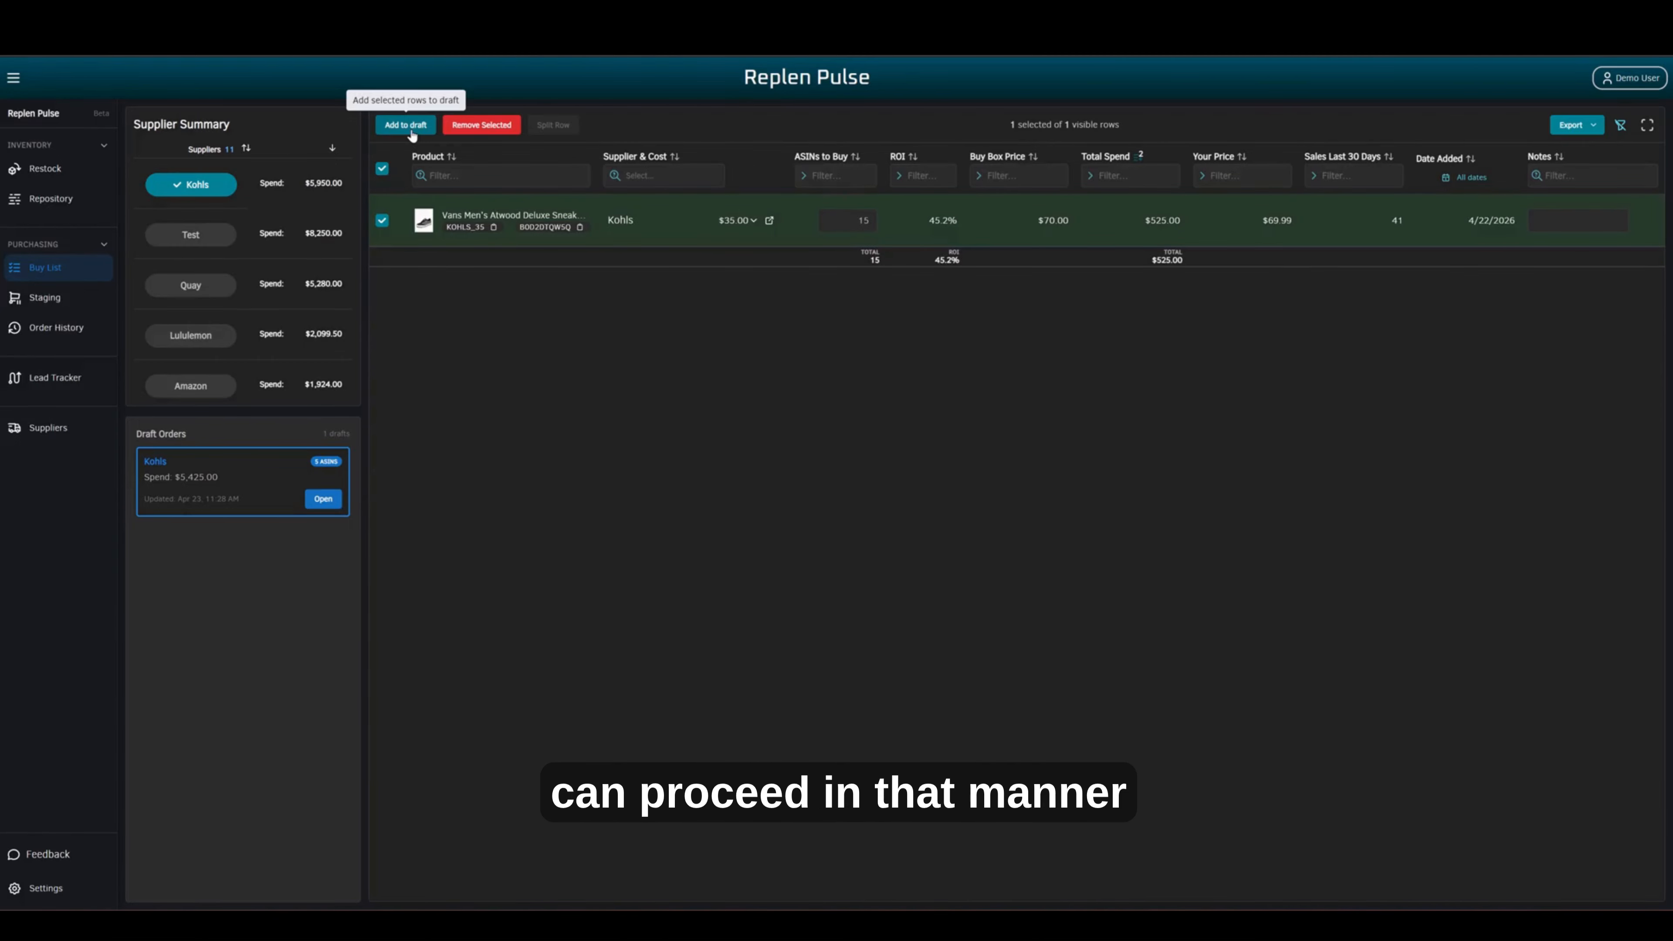
- Move the 60-pack Vans shoe from the Kohls draft order back to the buy list and select its row there
click(323, 500)
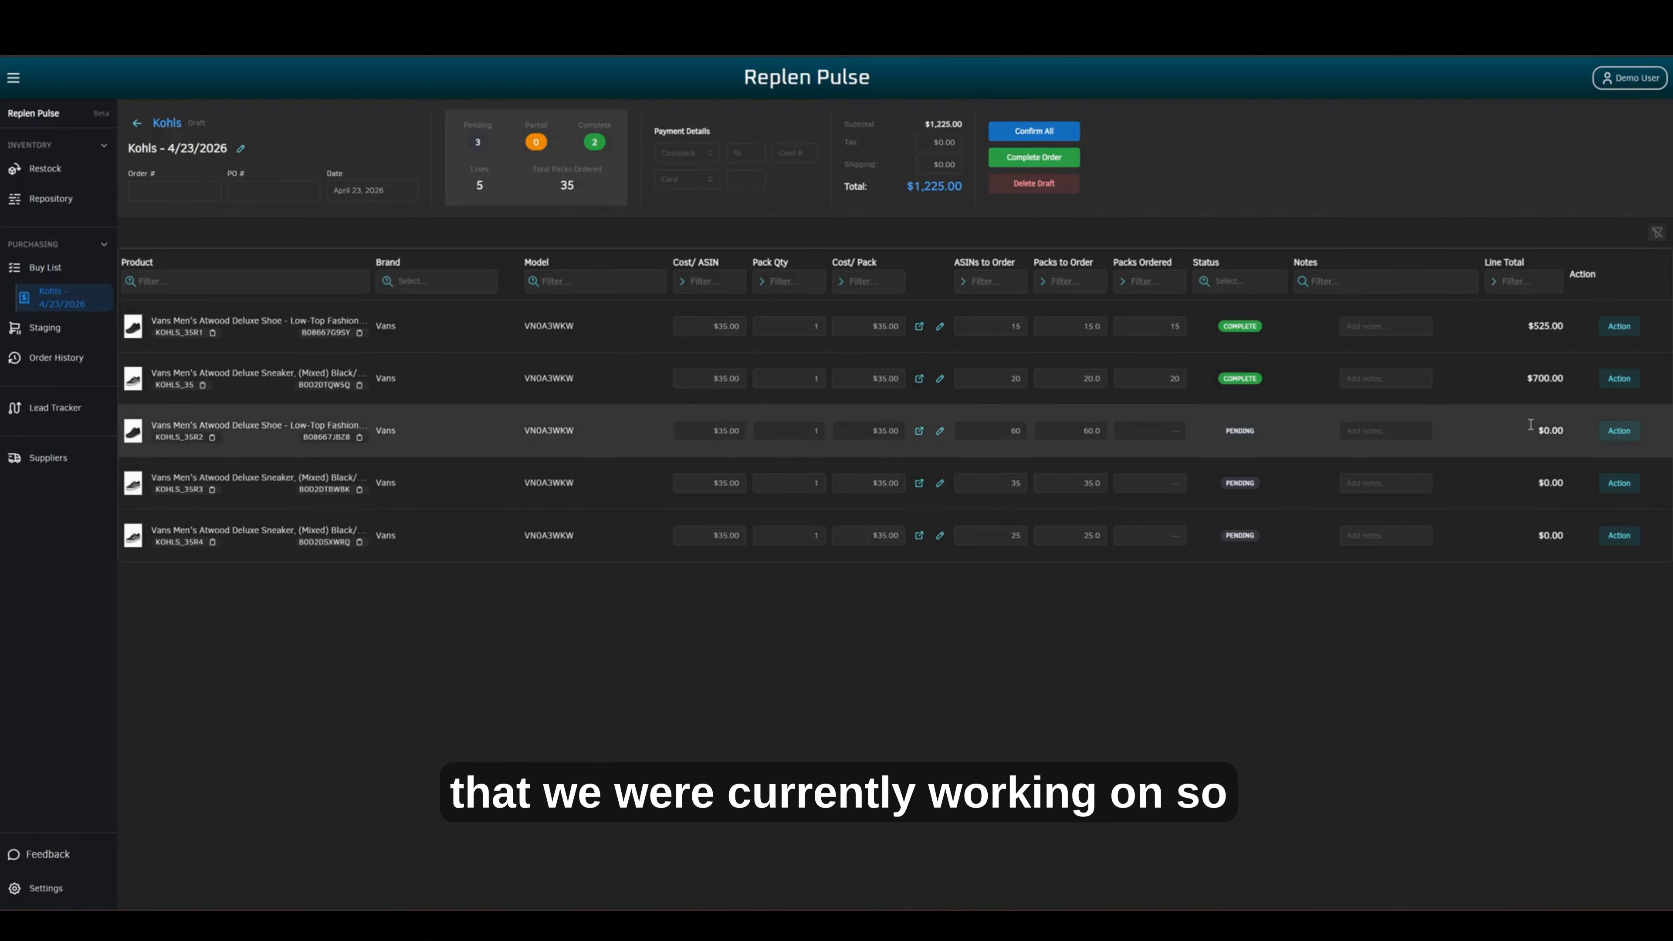
click(1619, 431)
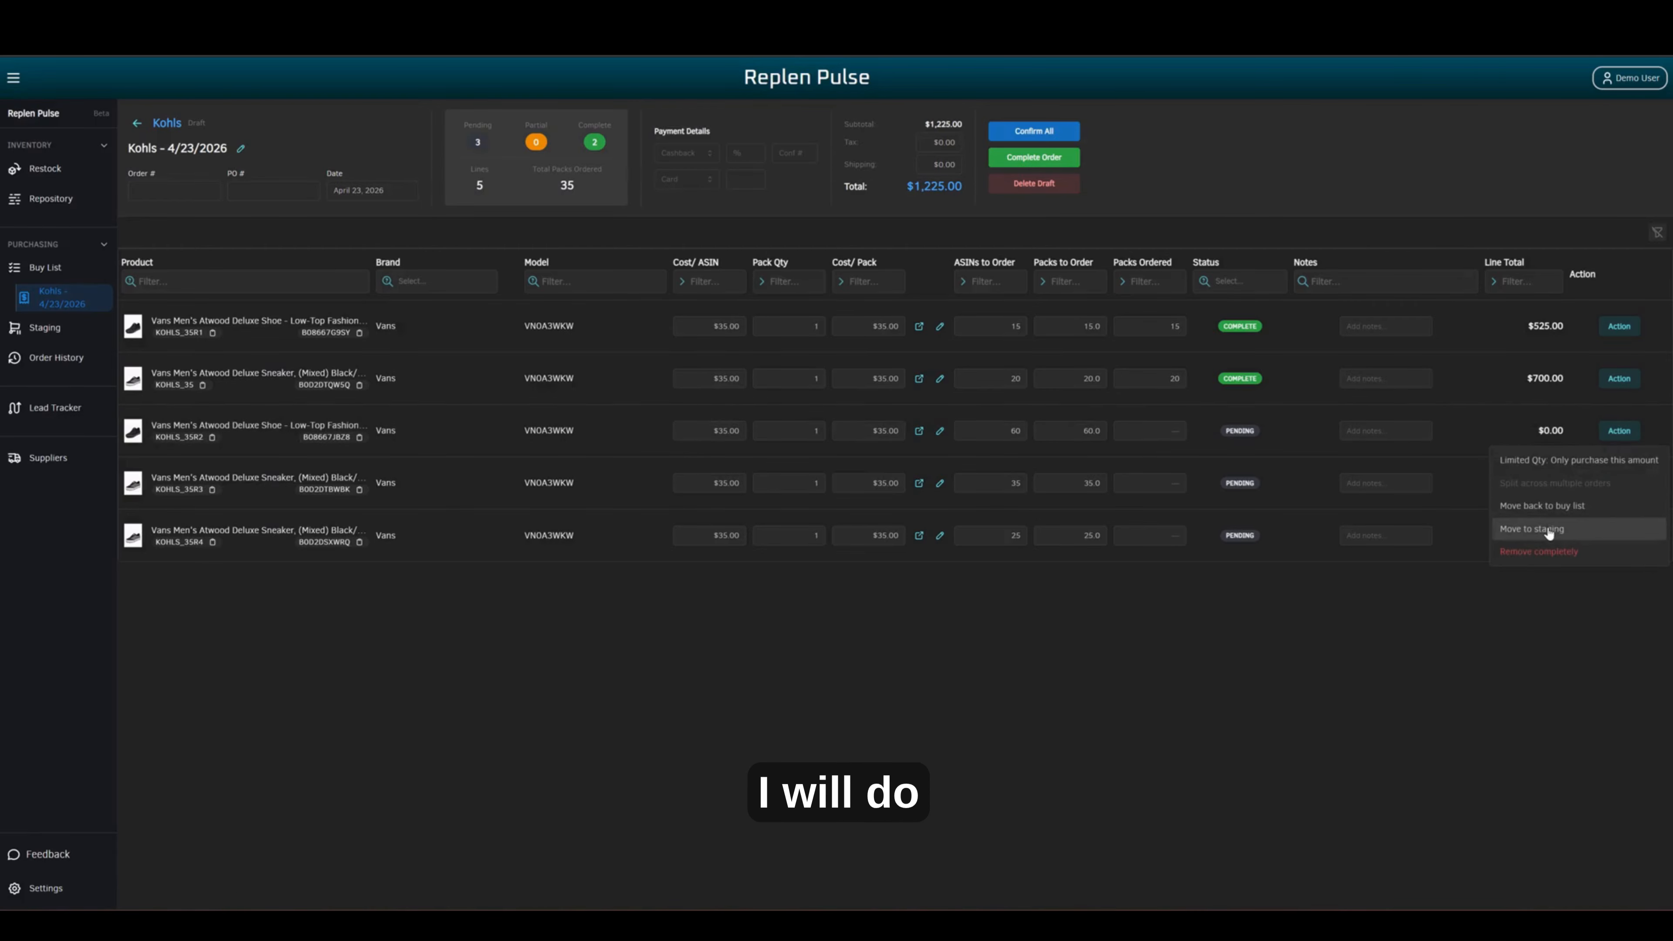
click(1558, 508)
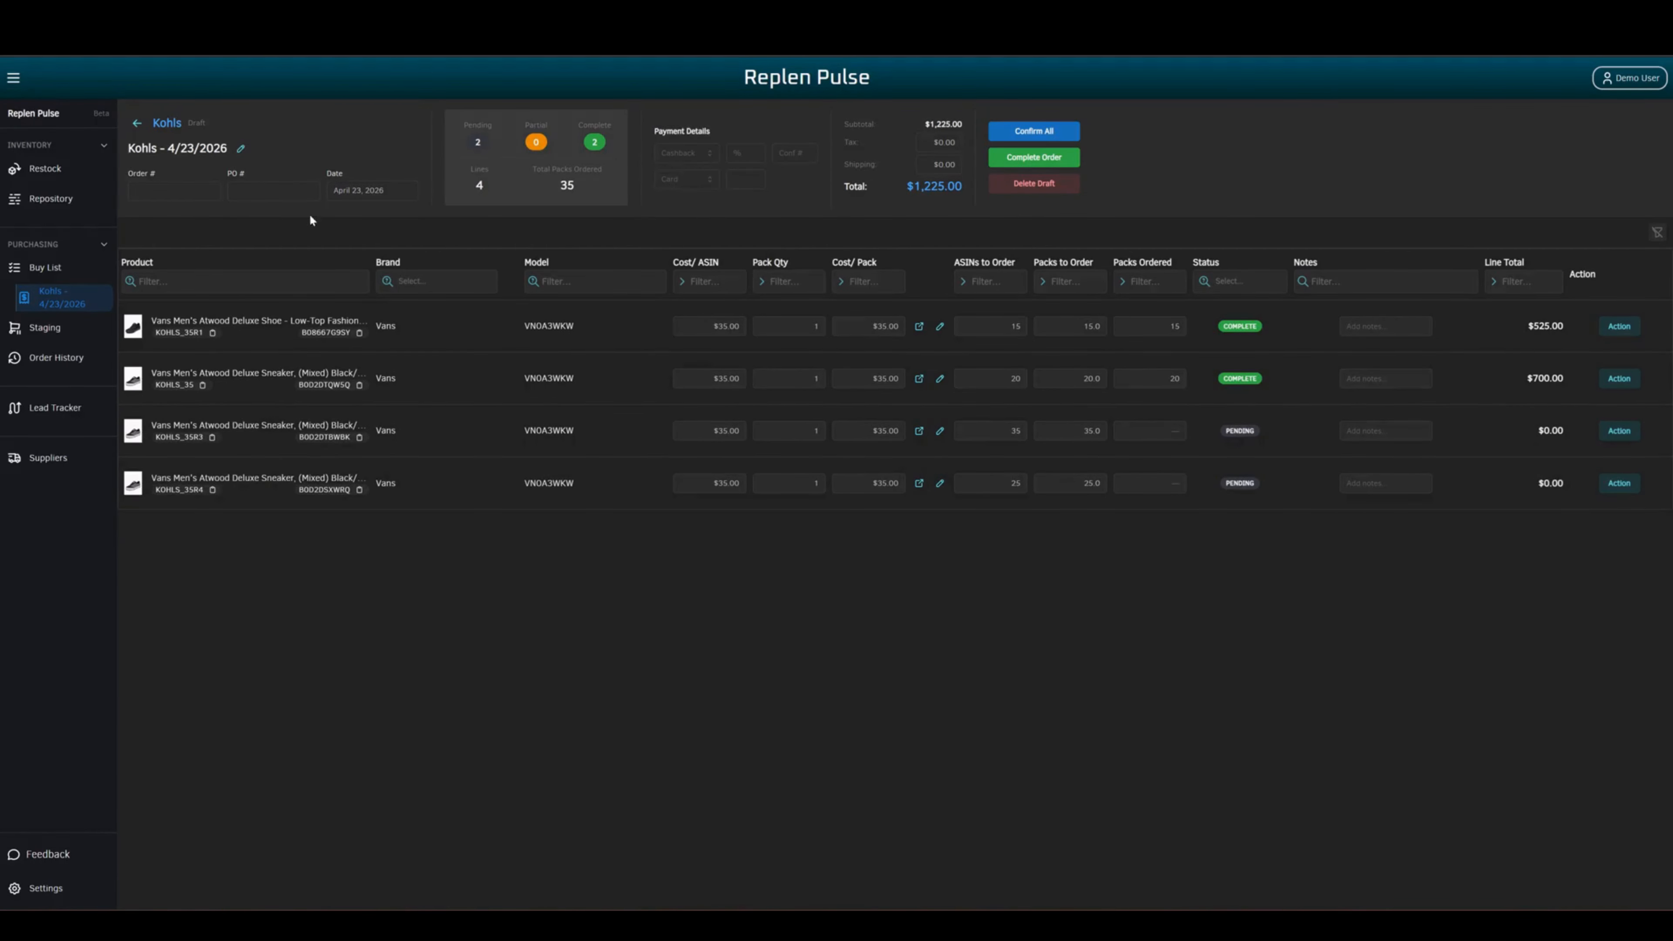
click(136, 123)
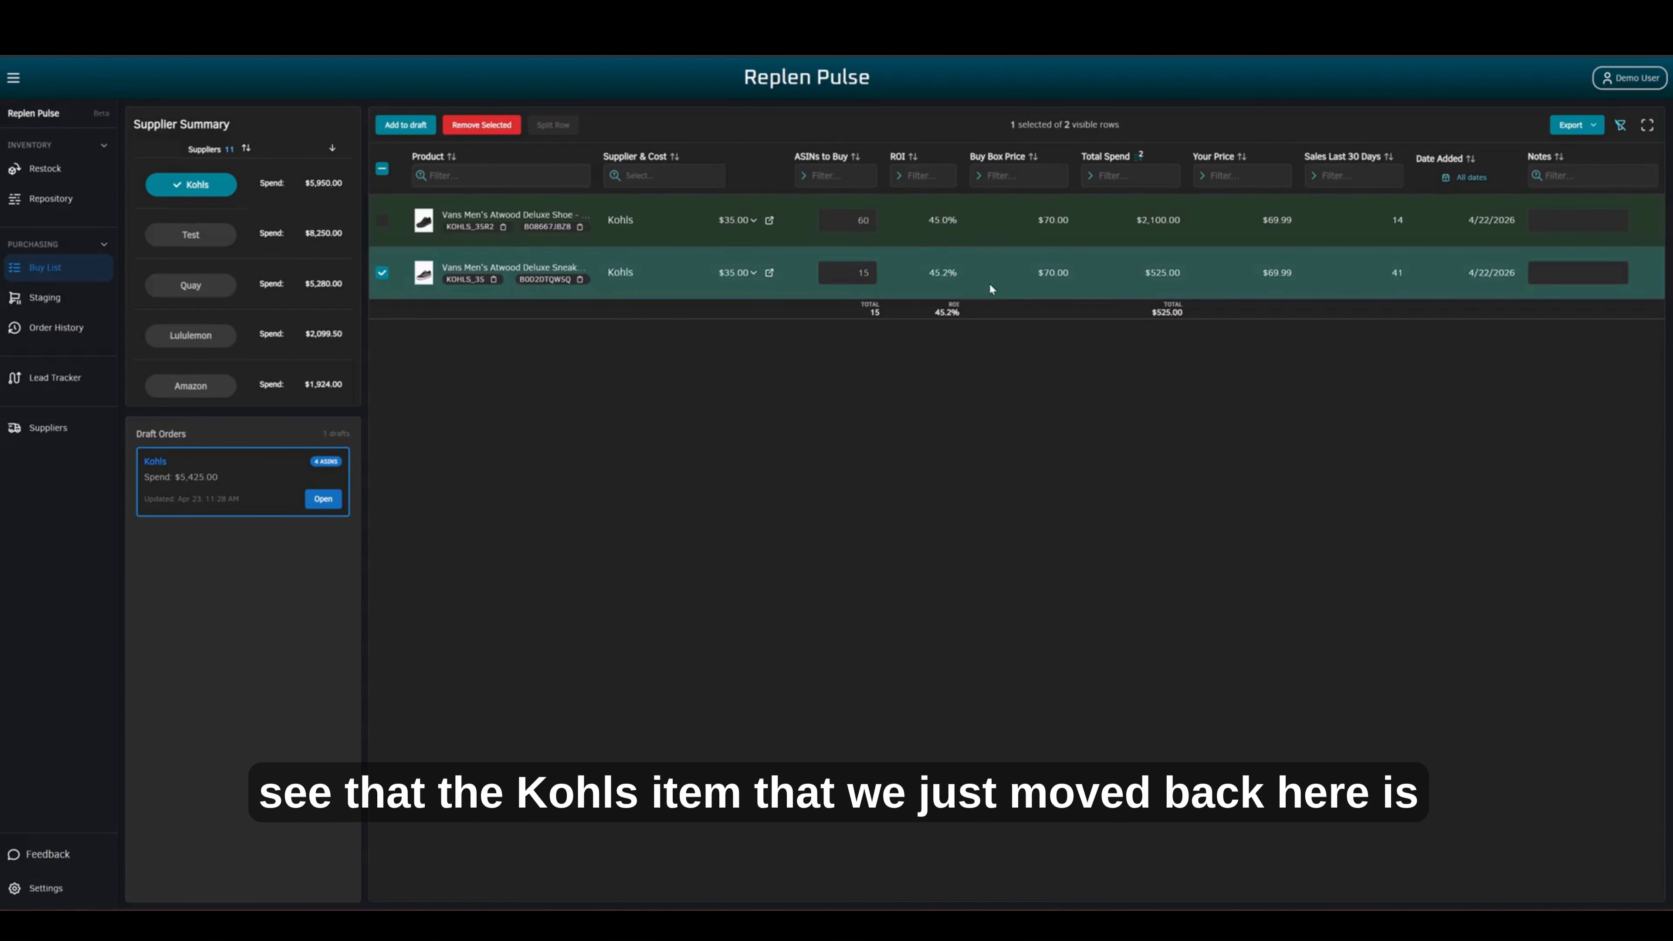
click(383, 222)
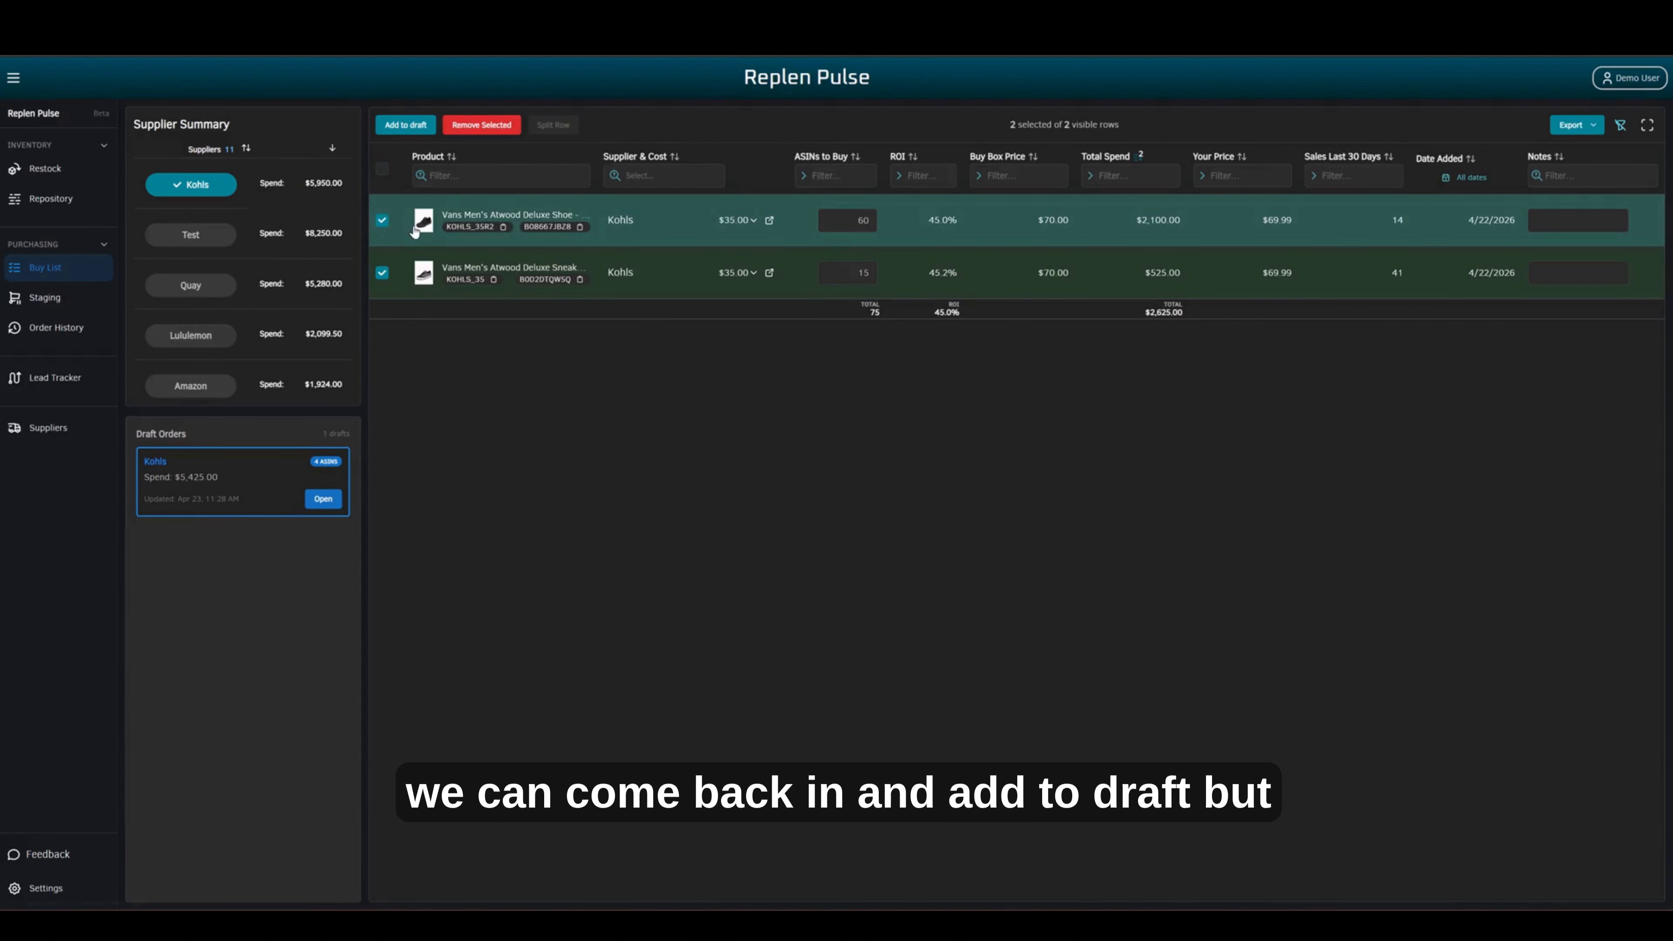
- Reopen the Kohls draft, move the 35-pack Vans sneaker to staging, and show the staging list
click(324, 502)
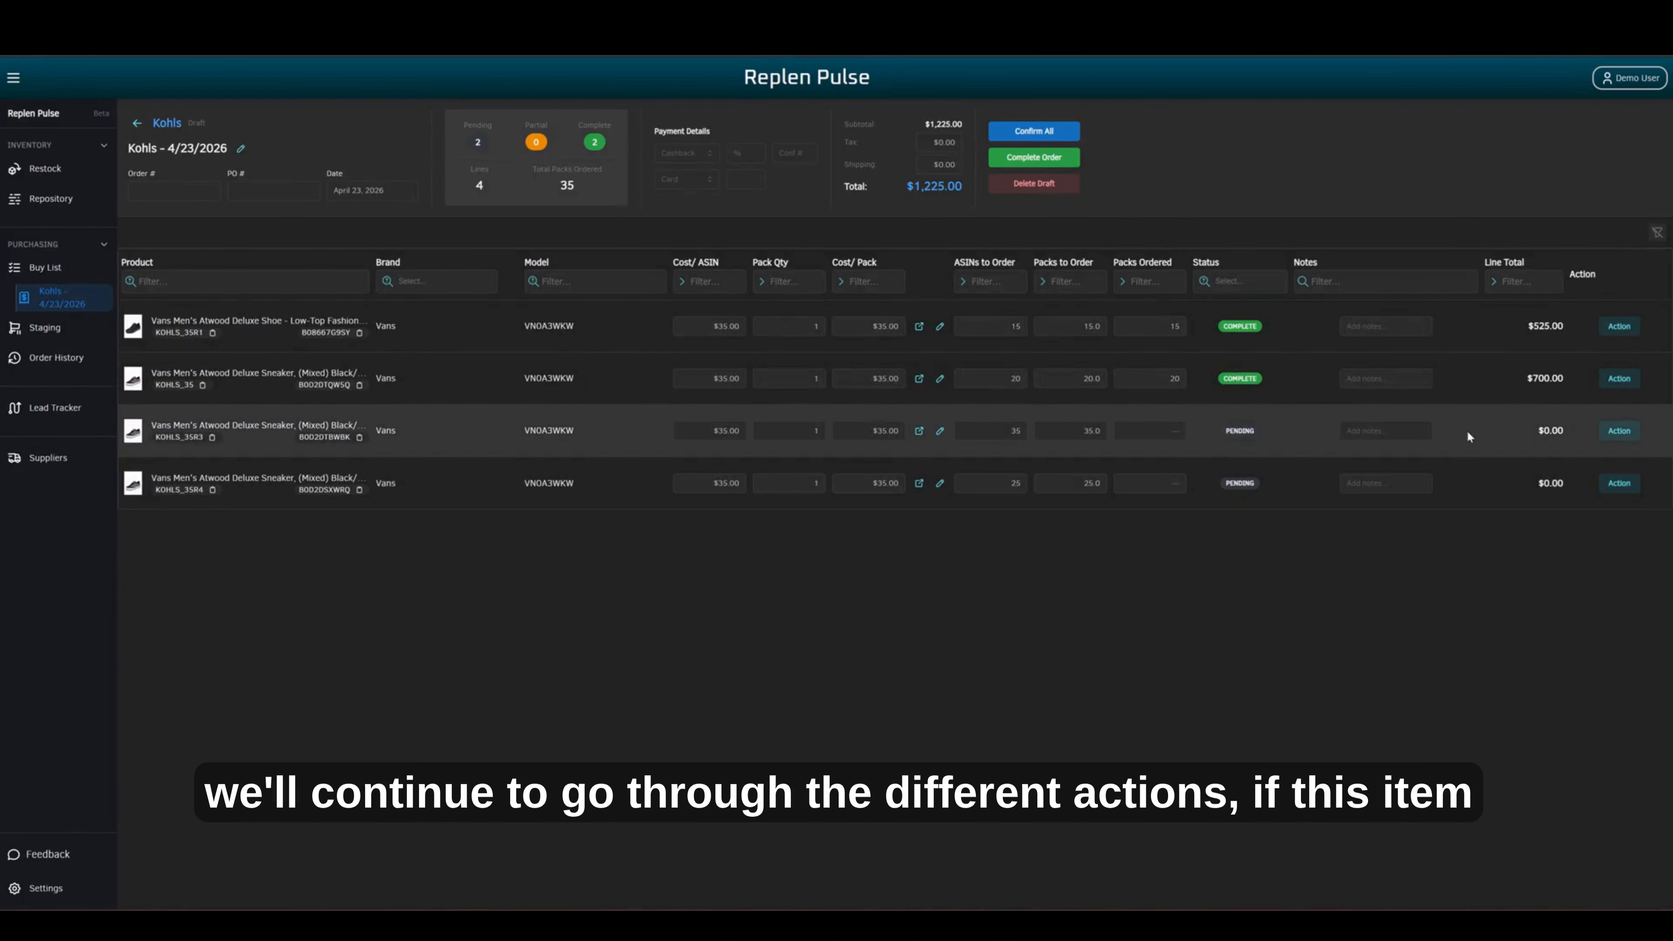
click(1616, 437)
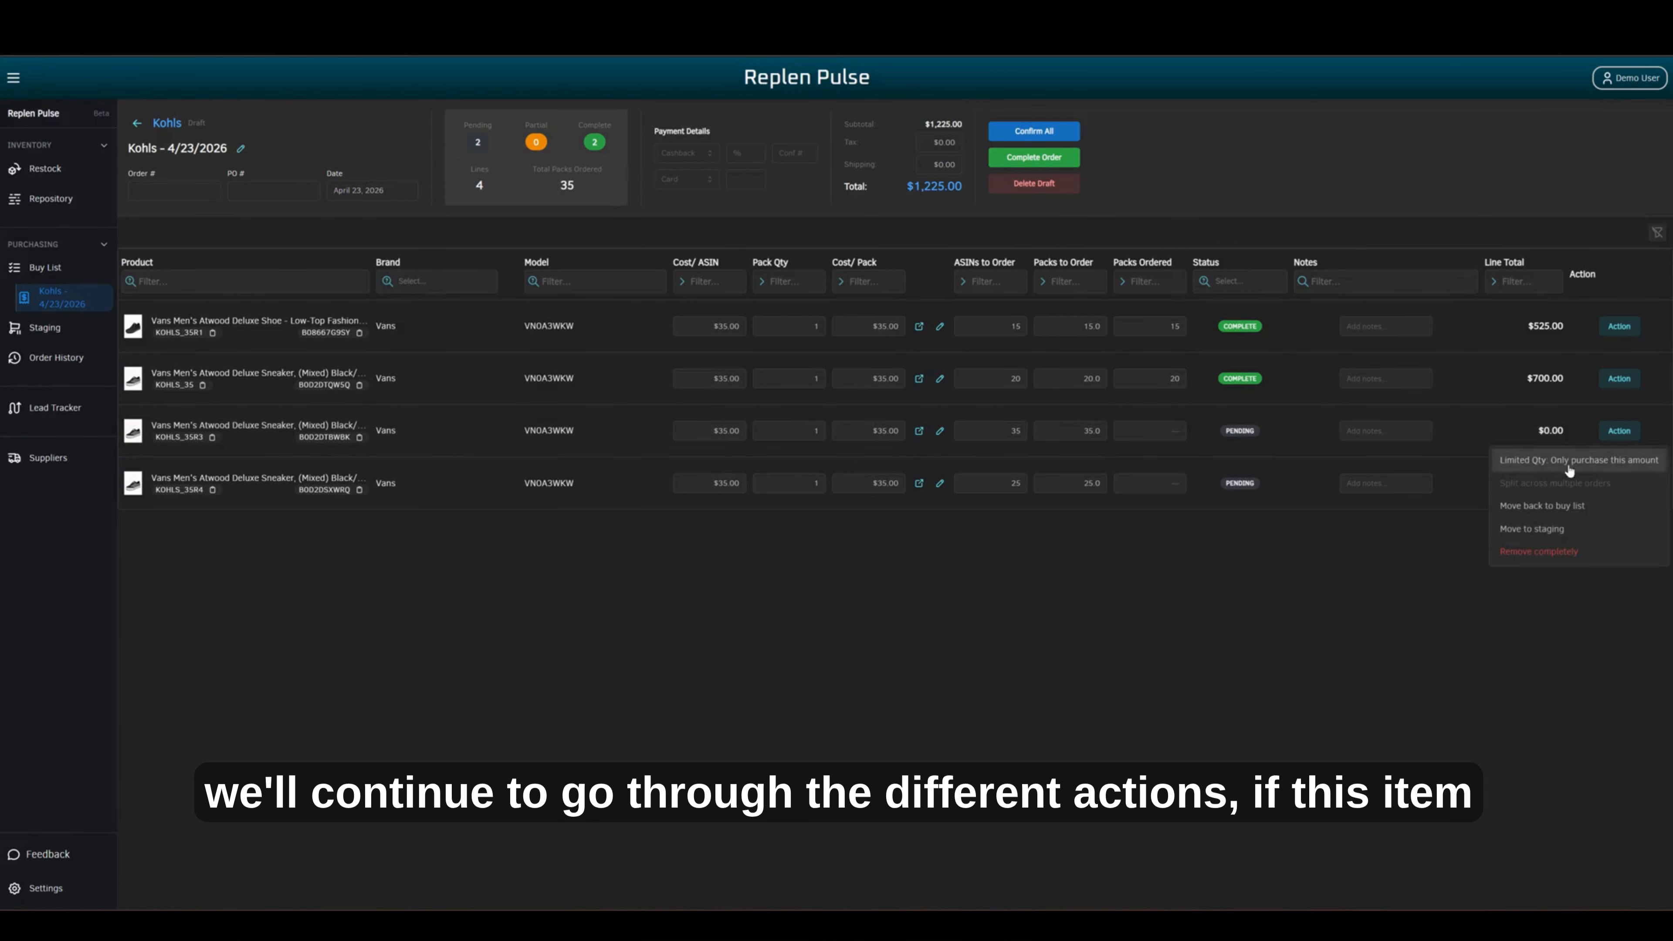
click(1546, 531)
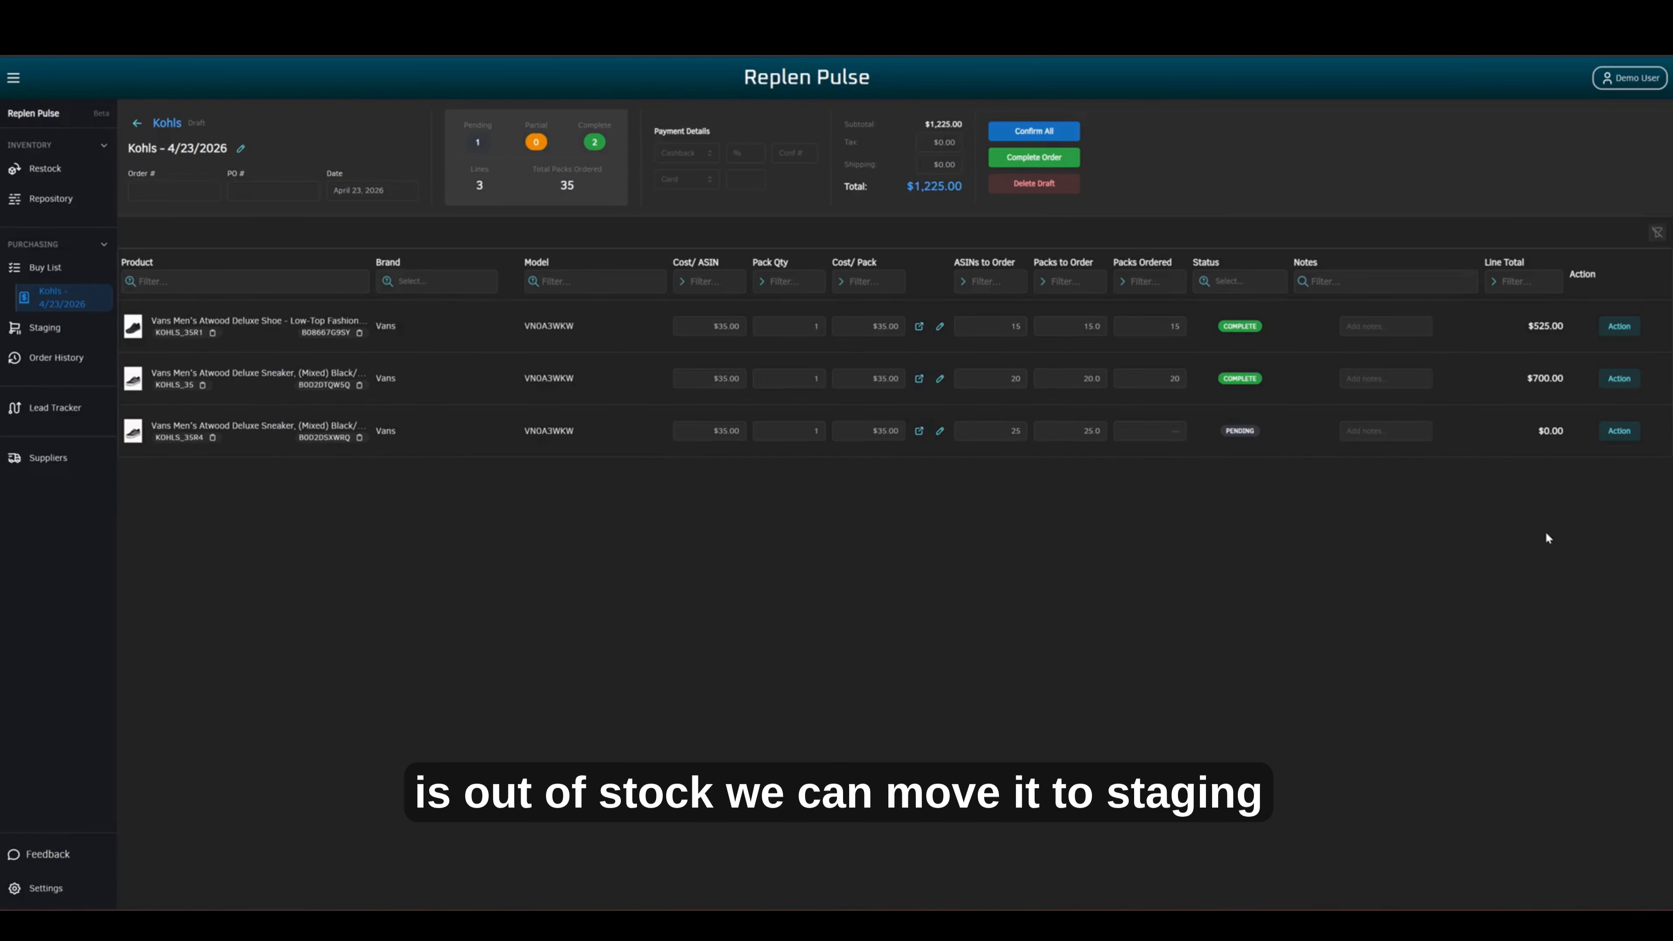
click(79, 330)
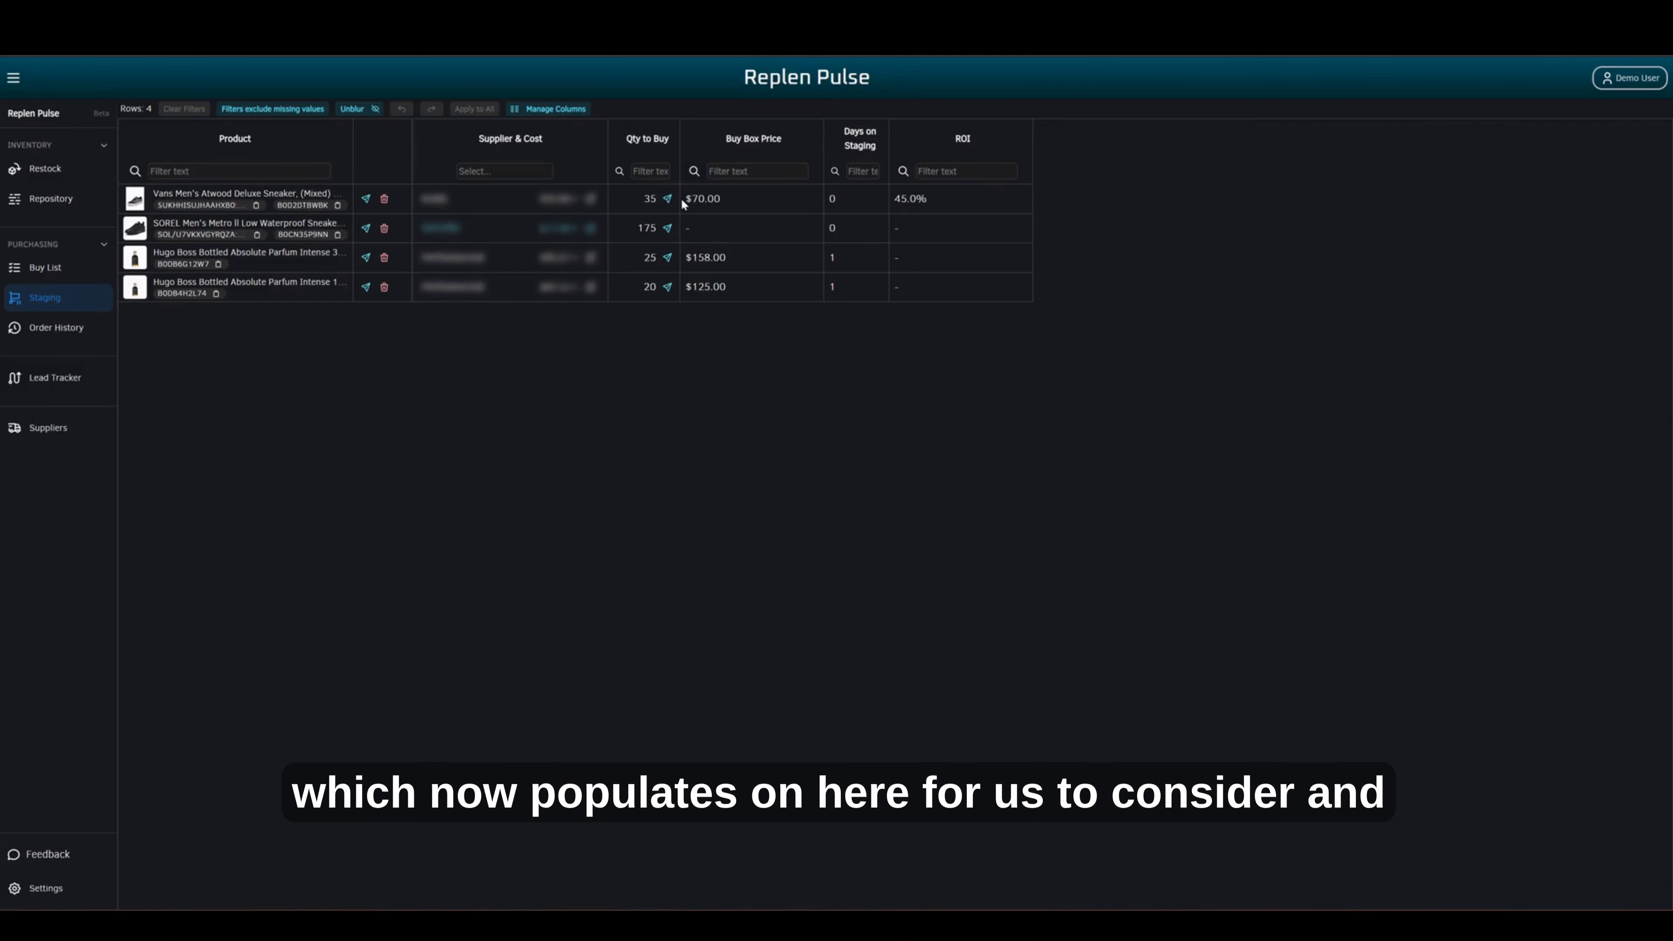
- Return to the Kohls draft order and remove the 25-pack Vans sneaker completely from the draft and buy list
click(79, 268)
click(320, 501)
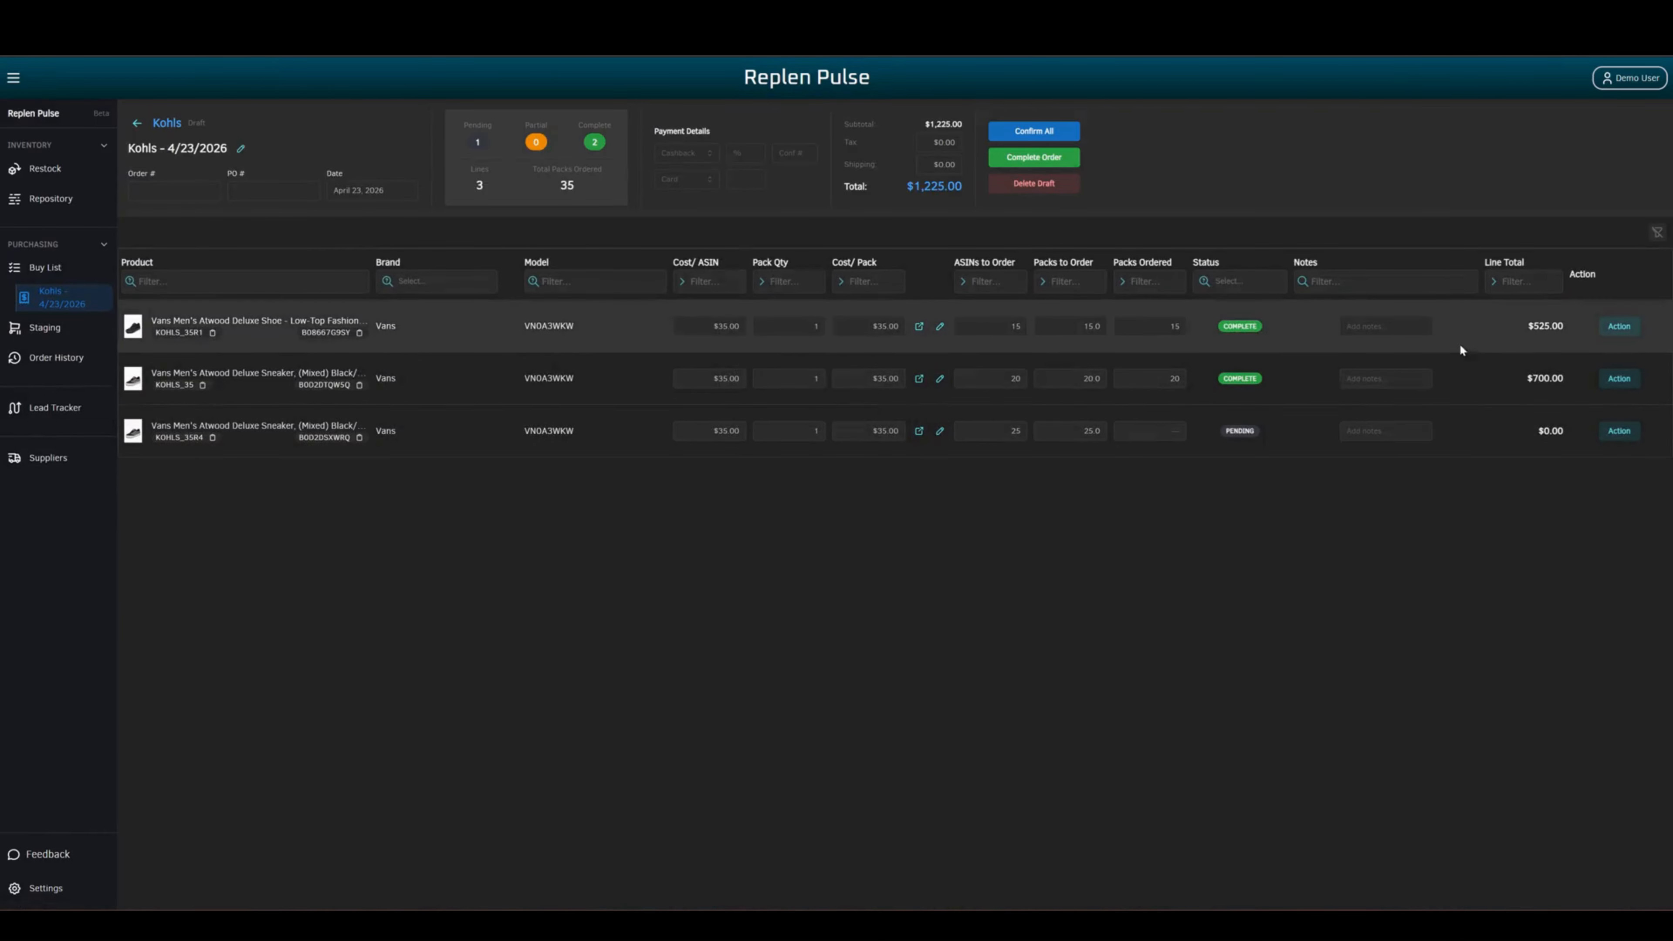
click(1620, 431)
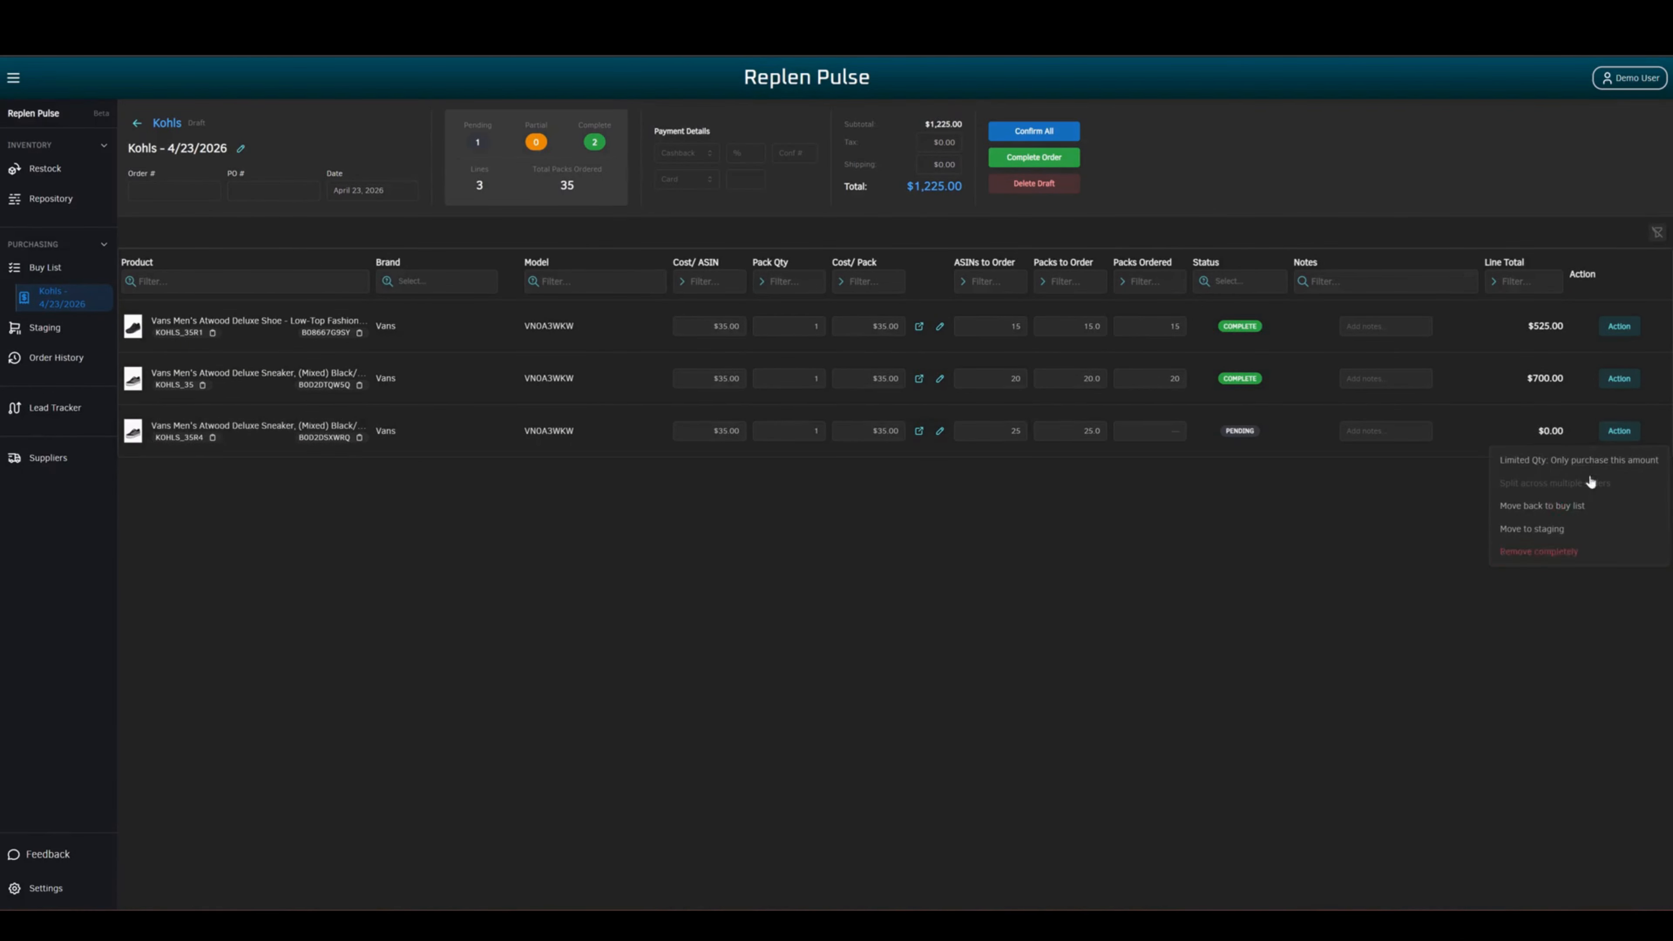
click(1536, 559)
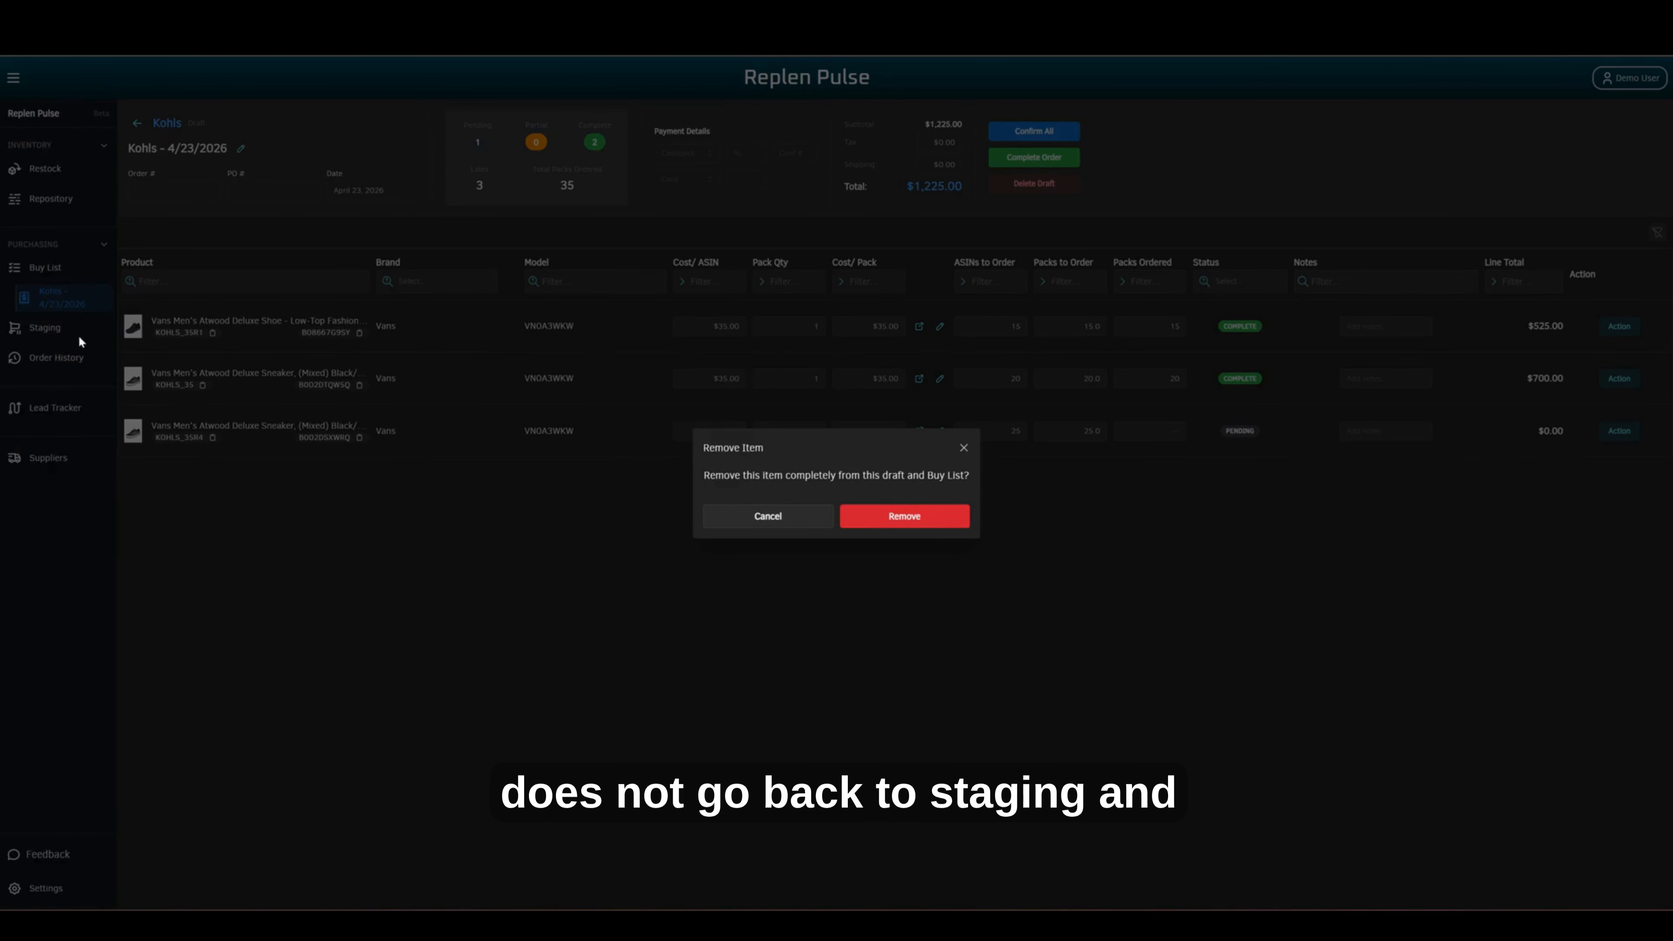
click(942, 519)
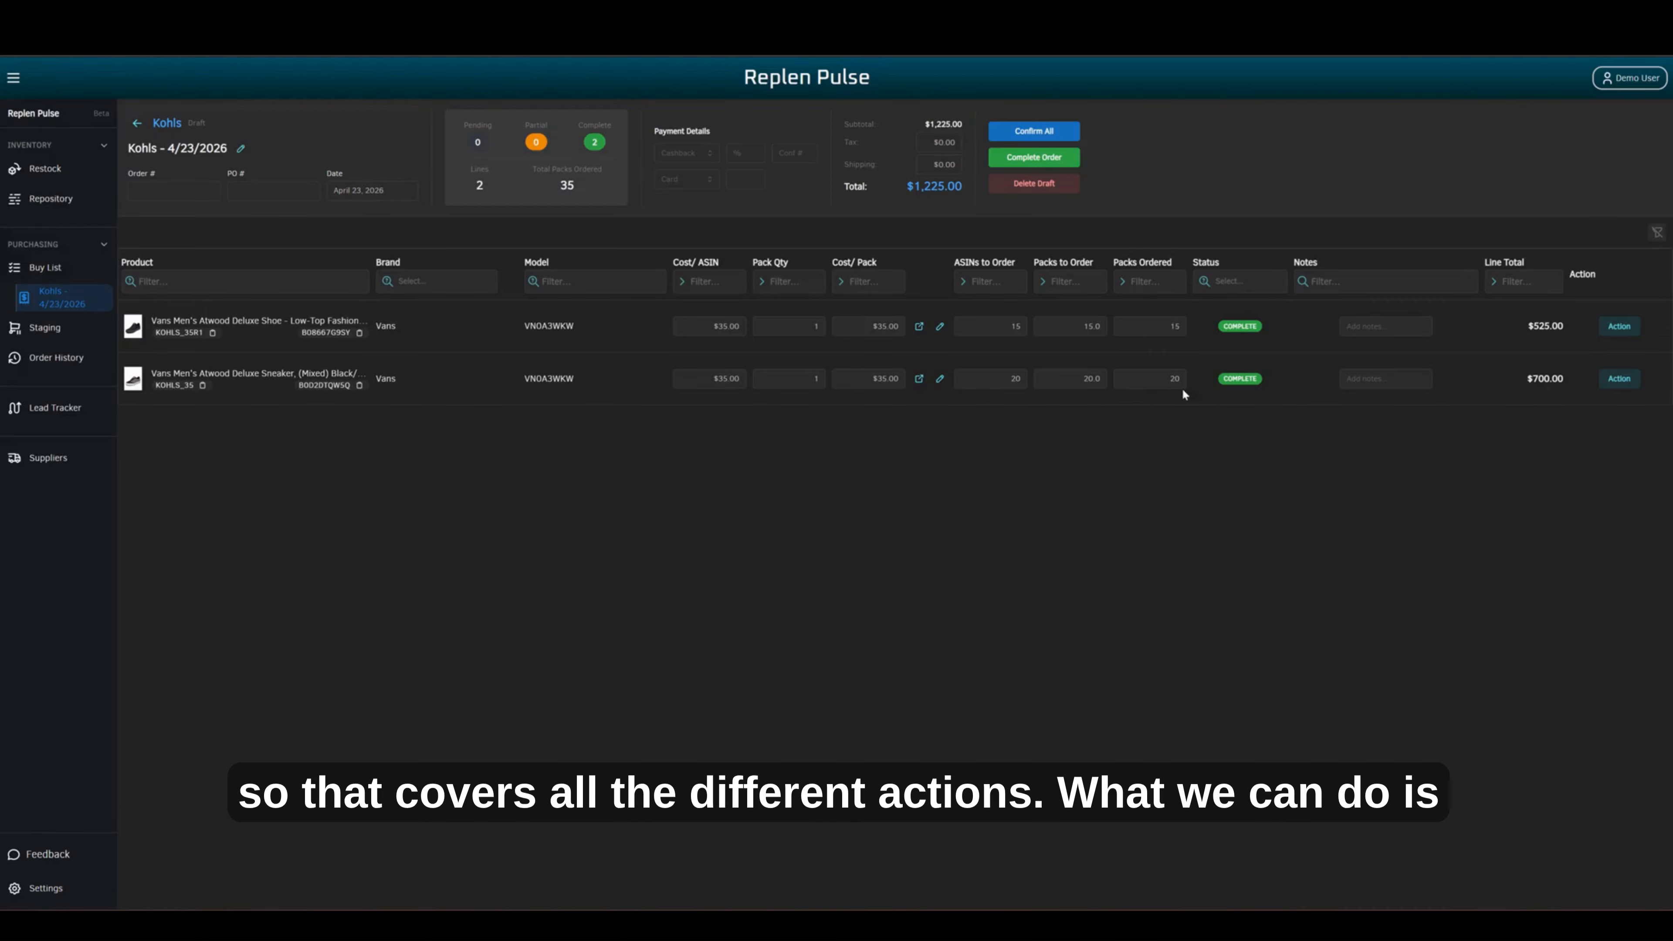
- Complete the Kohls order and show it in the order history
click(1050, 164)
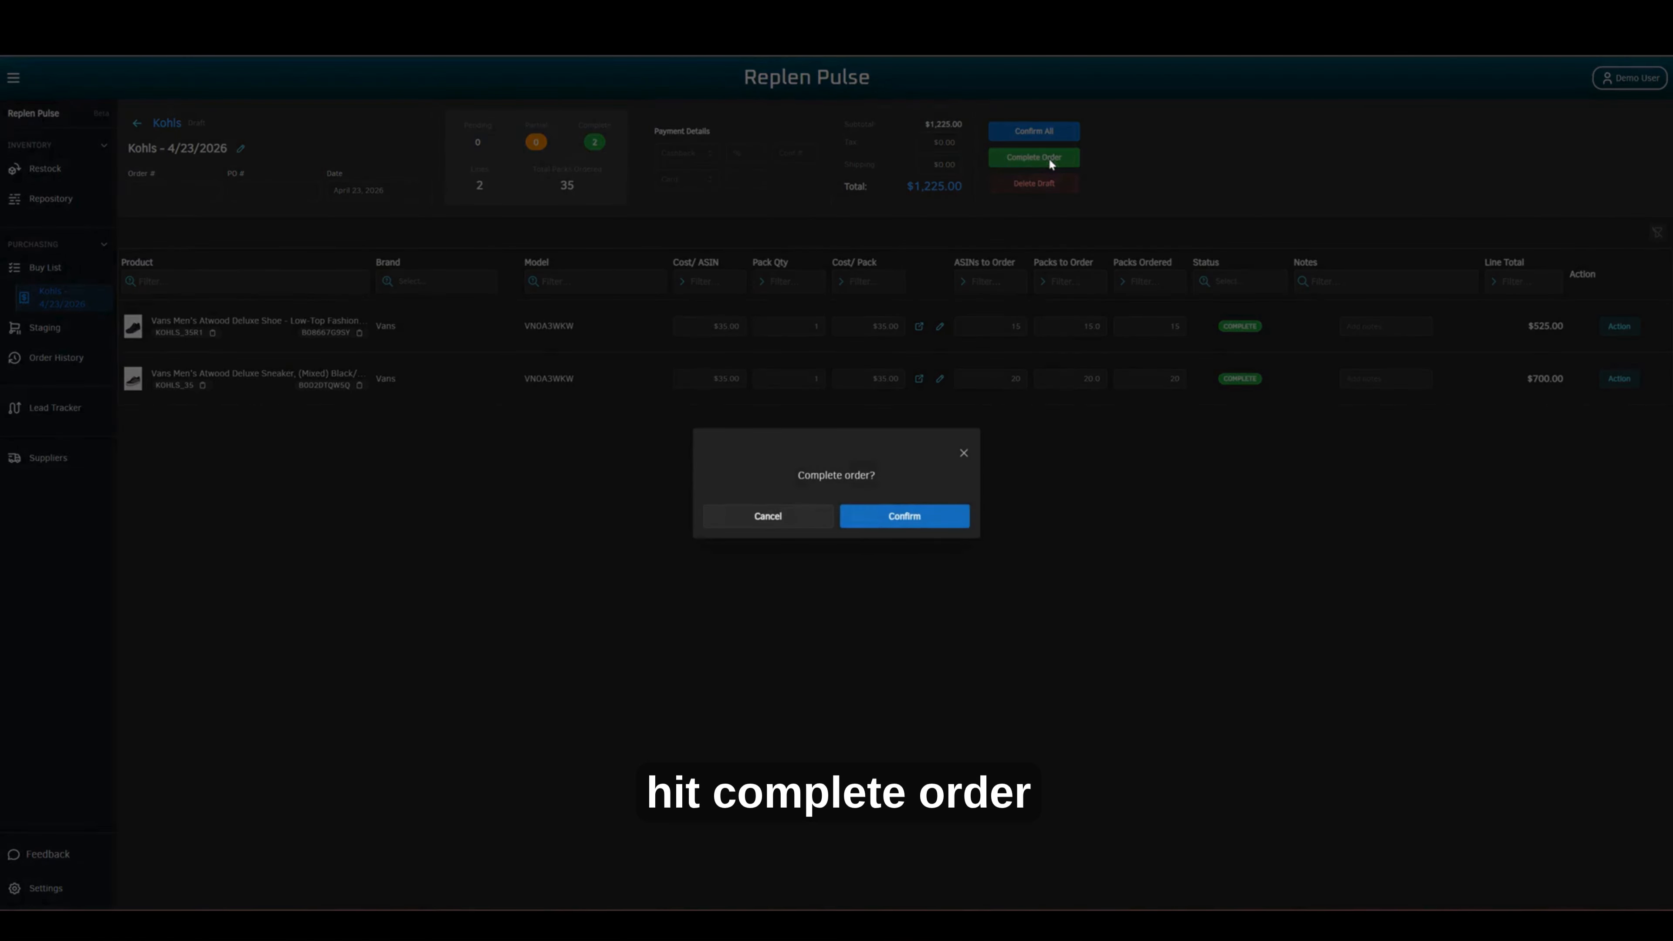
click(927, 520)
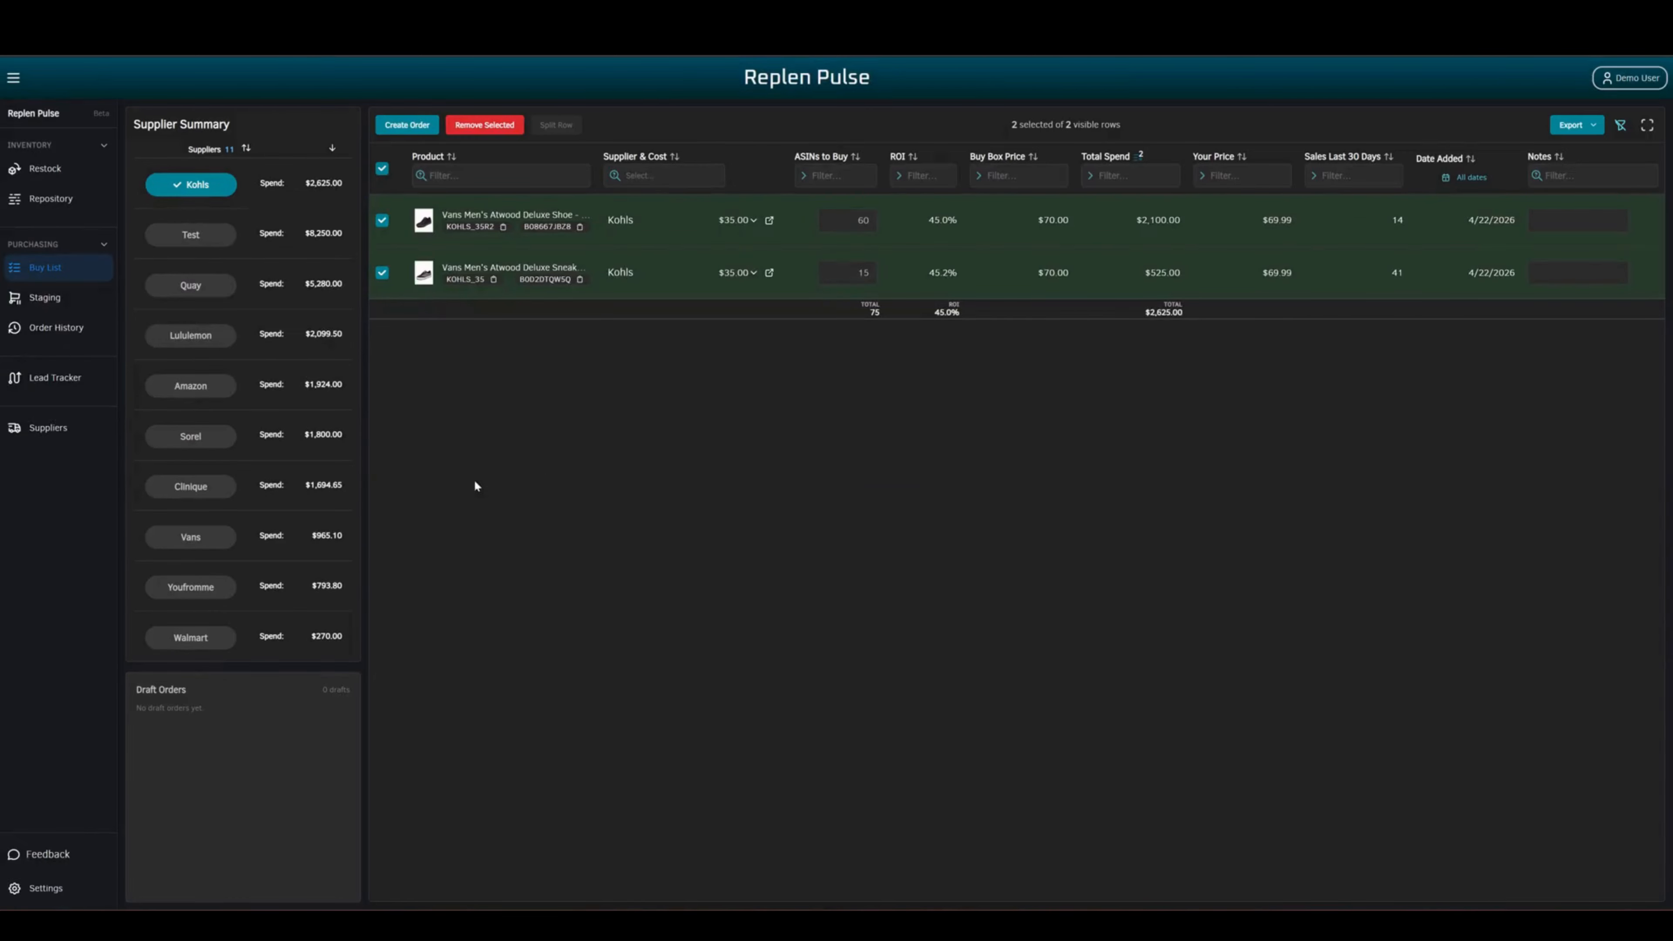
click(86, 336)
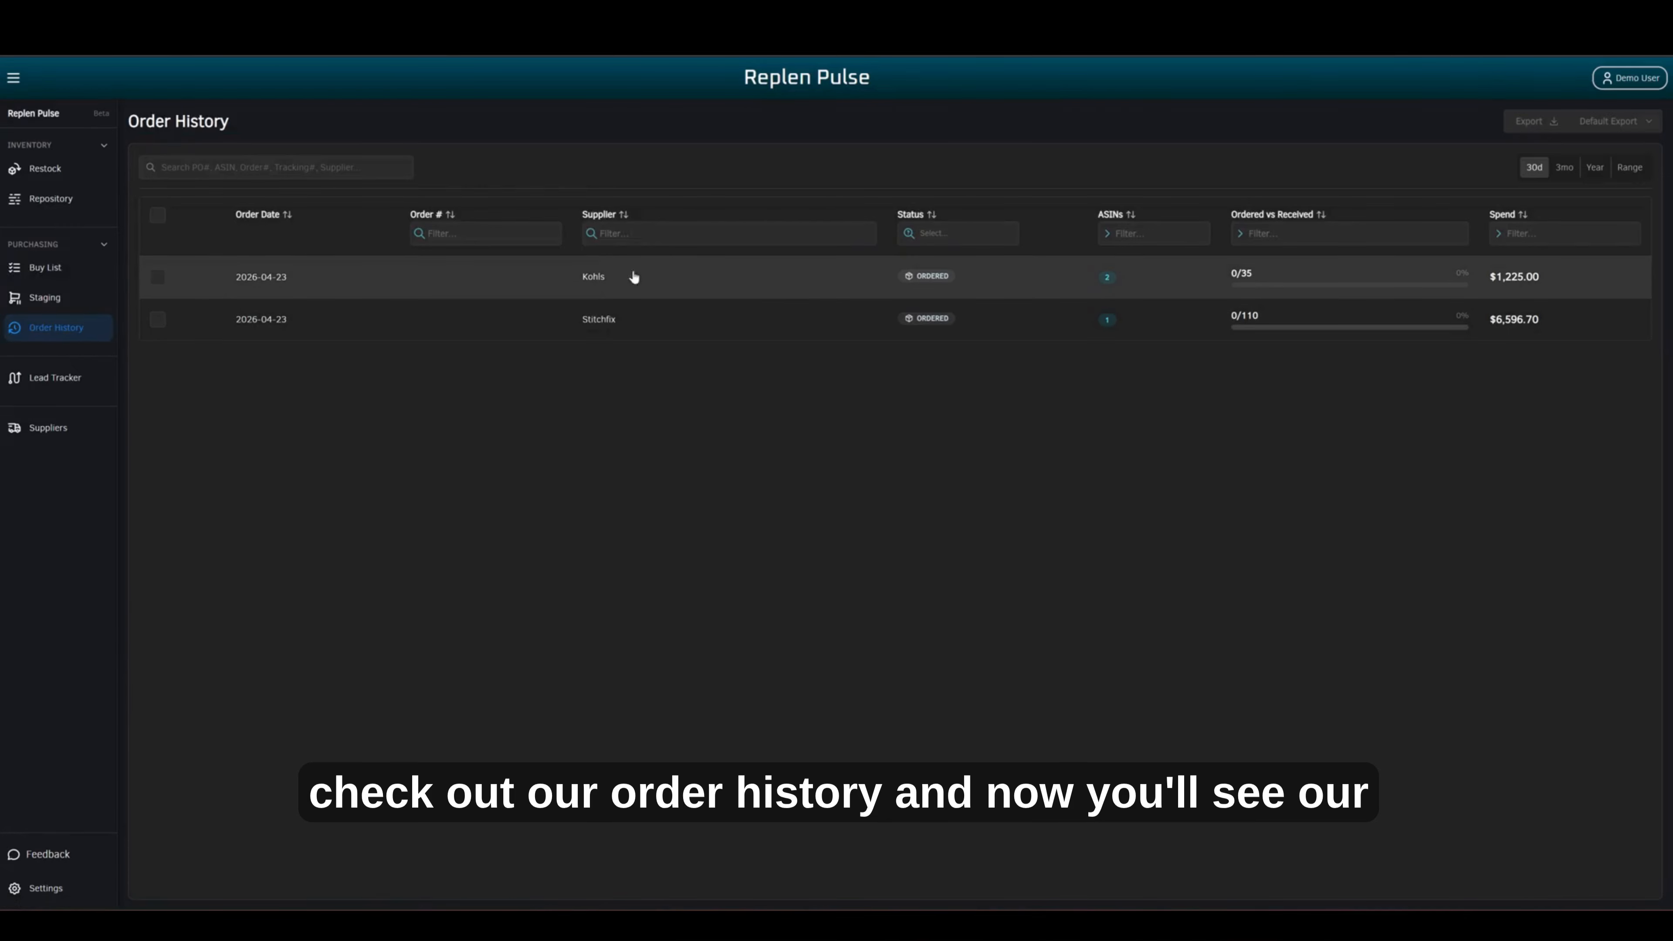